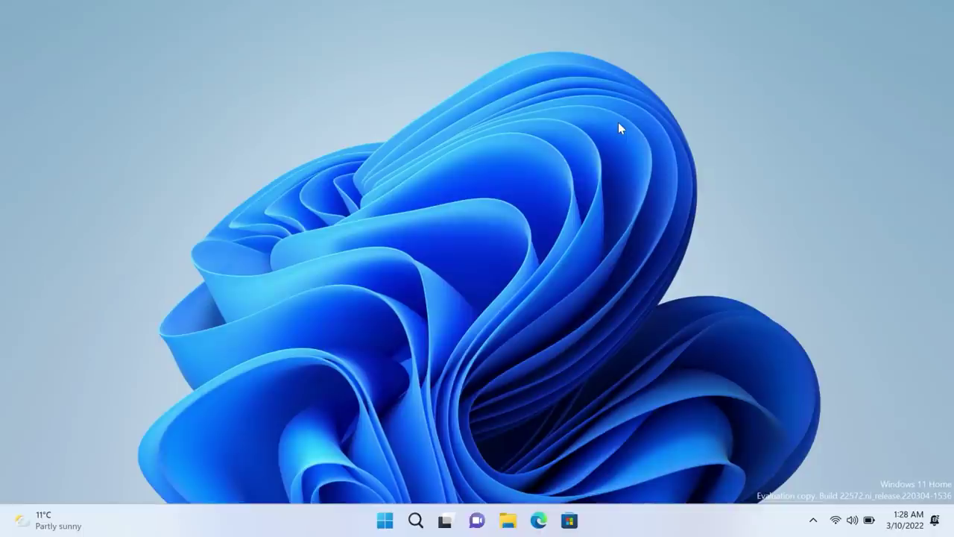
Step: Launch File Explorer and open the Documents folder in a second tab
{"action": "left_click", "coordinate": [508, 520]}
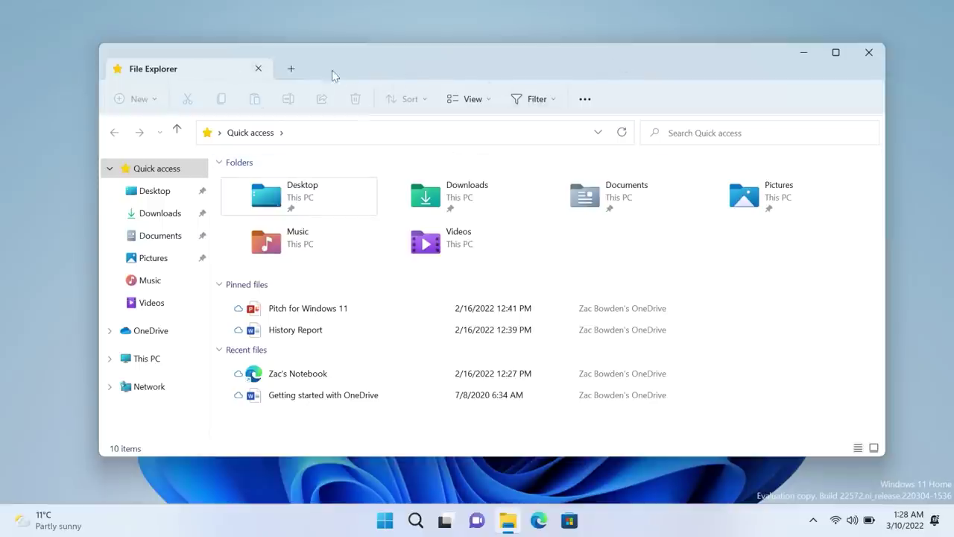
{"action": "left_click", "coordinate": [292, 70]}
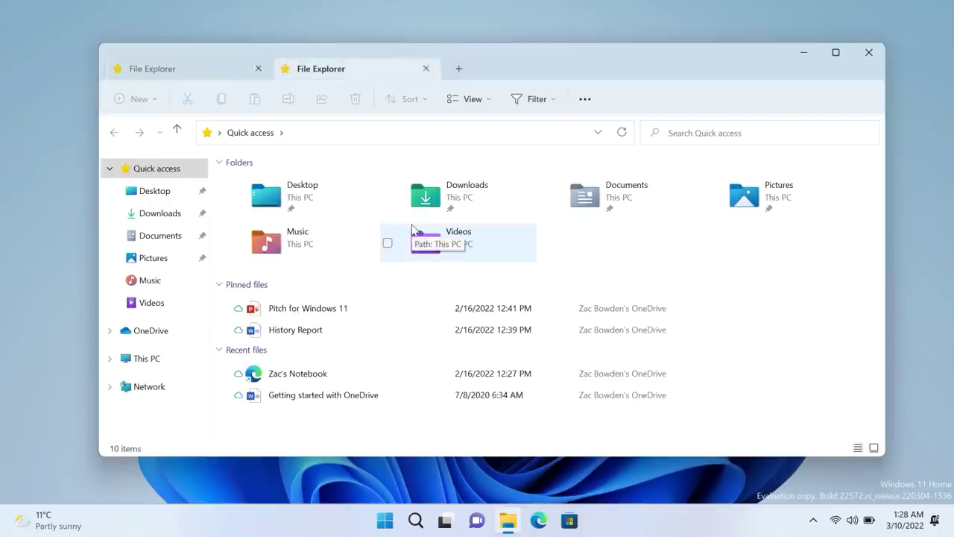
{"action": "left_click", "coordinate": [164, 237]}
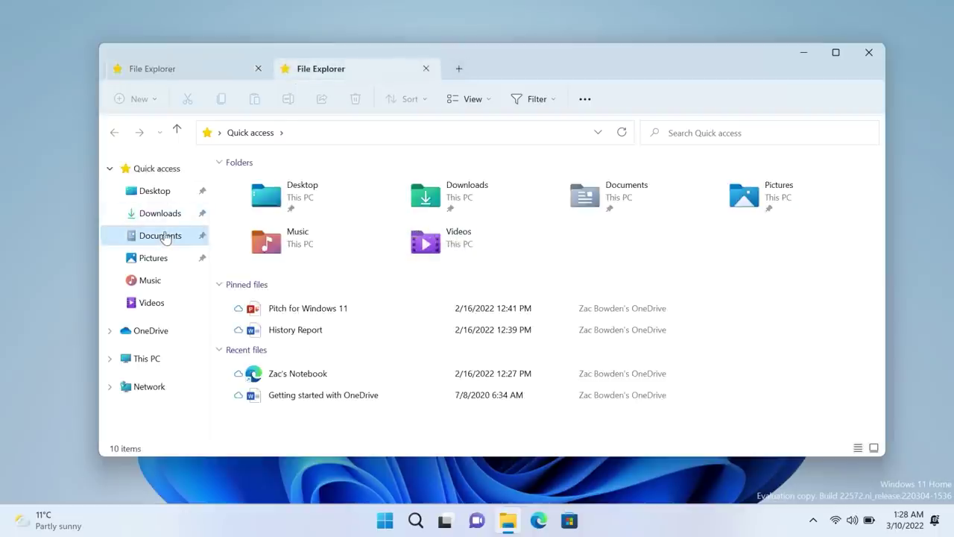
Step: Open the Videos folder and the Music folder, each in its own new tab
{"action": "left_click", "coordinate": [466, 67]}
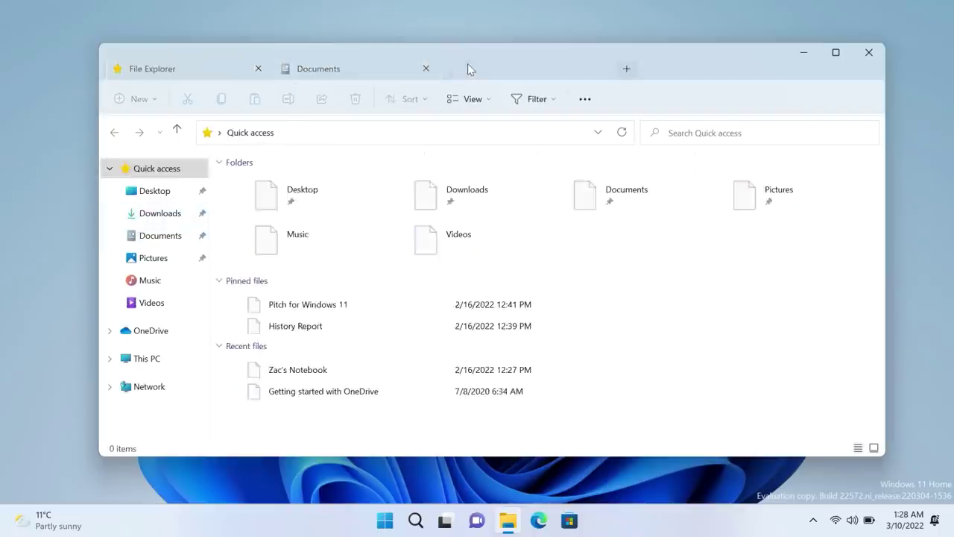
{"action": "left_click", "coordinate": [154, 301]}
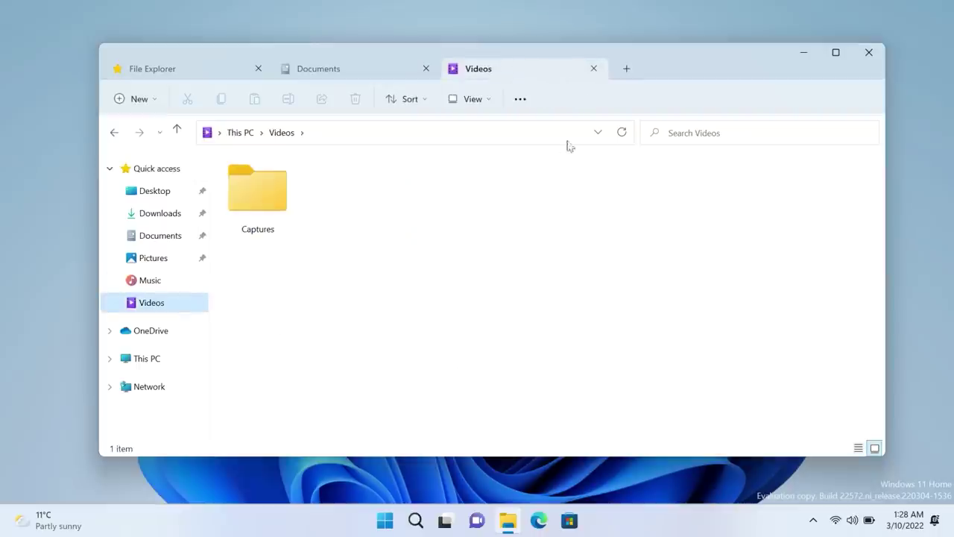
{"action": "left_click", "coordinate": [625, 69]}
{"action": "left_click", "coordinate": [165, 283]}
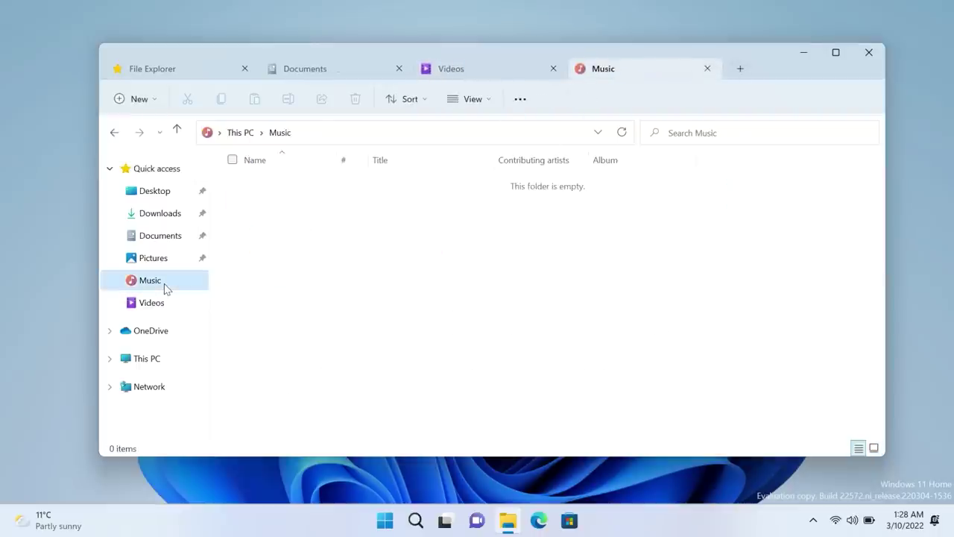
{"action": "left_click", "coordinate": [501, 206]}
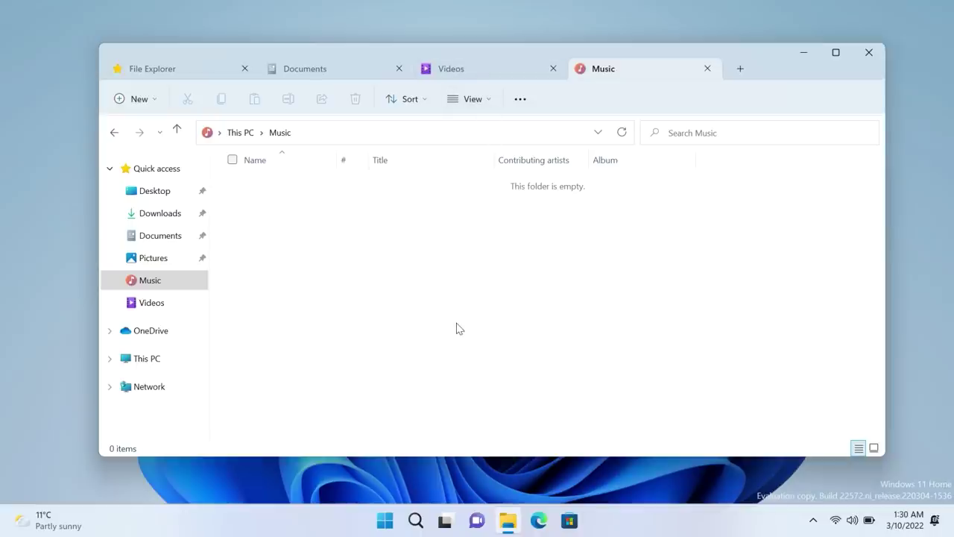
Step: Try to move New Text Document from the Documents tab into another open tab
{"action": "left_click", "coordinate": [343, 70]}
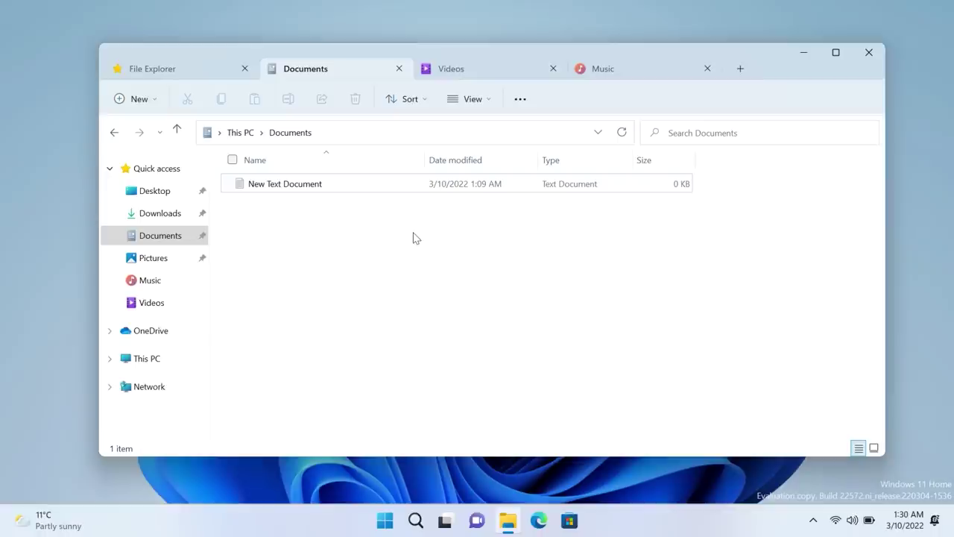
{"action": "left_click_drag", "start_coordinate": [327, 185], "coordinate": [662, 124]}
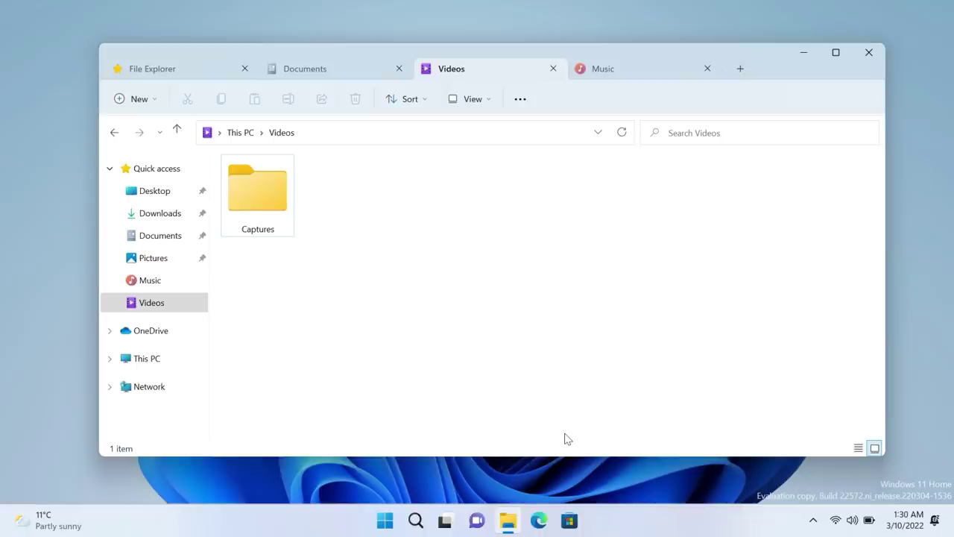
Step: Change the Videos tab to show This PC and compare it with the first File Explorer tab
{"action": "left_click", "coordinate": [182, 360]}
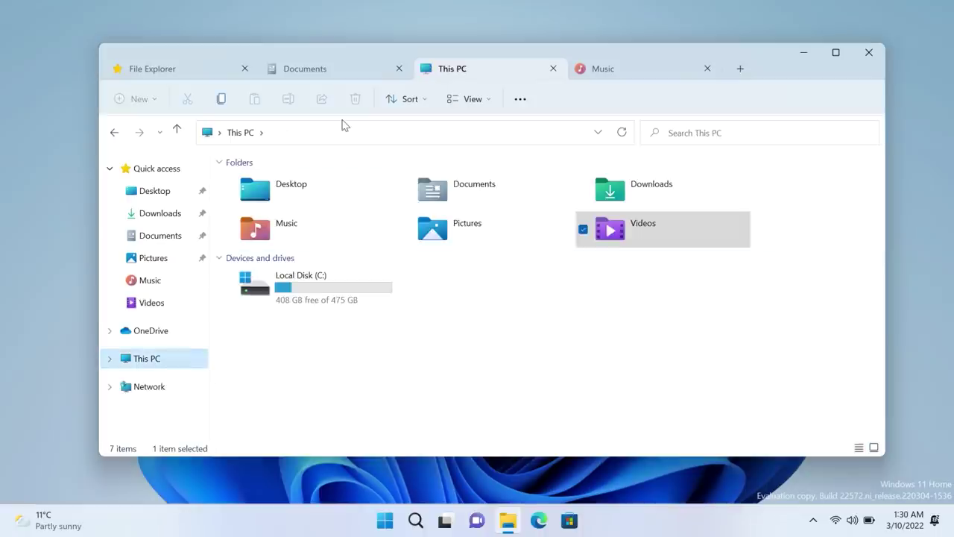
{"action": "left_click", "coordinate": [216, 71]}
{"action": "left_click", "coordinate": [490, 78]}
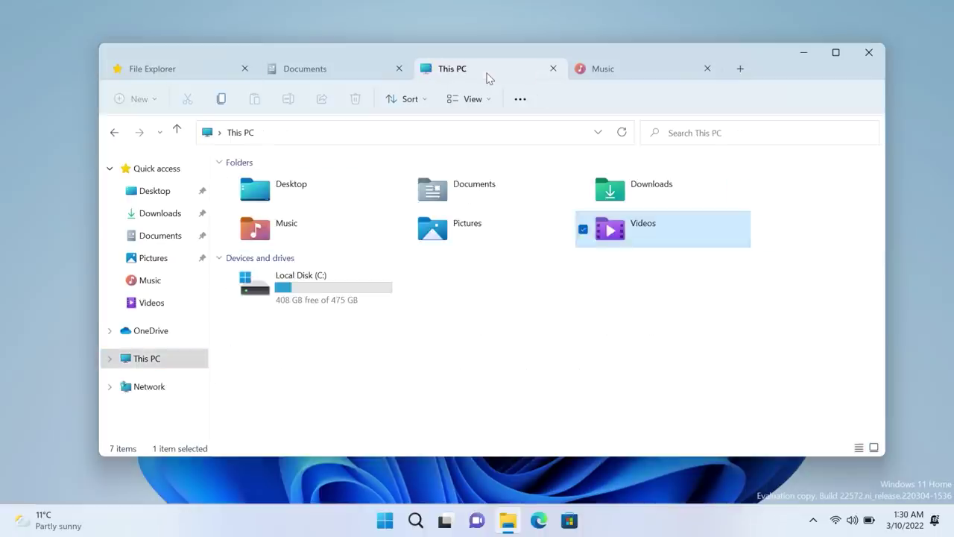
Step: Look through the open Quick access, Documents, This PC and Music tabs, and minimize the window
{"action": "left_click", "coordinate": [216, 75]}
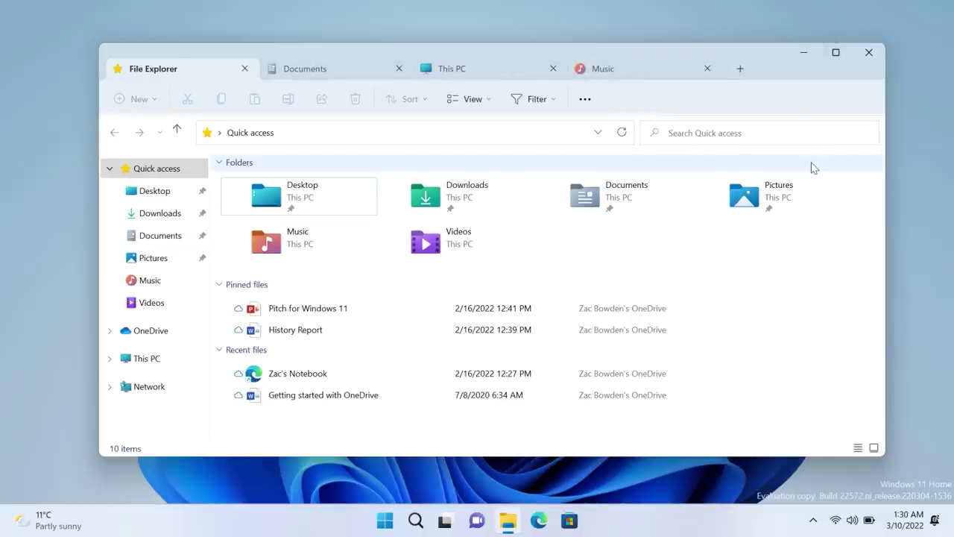
{"action": "left_click", "coordinate": [346, 62]}
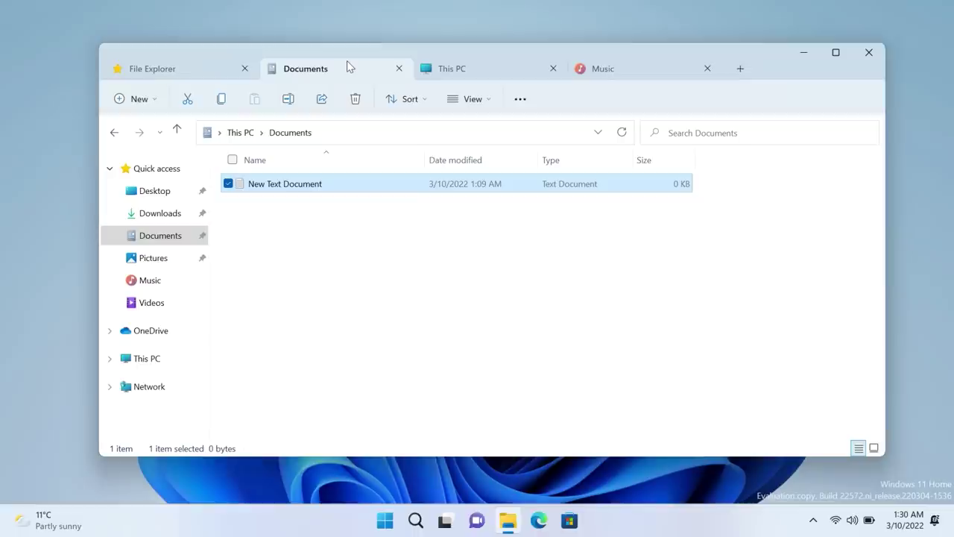
{"action": "left_click", "coordinate": [444, 73]}
{"action": "left_click", "coordinate": [642, 78]}
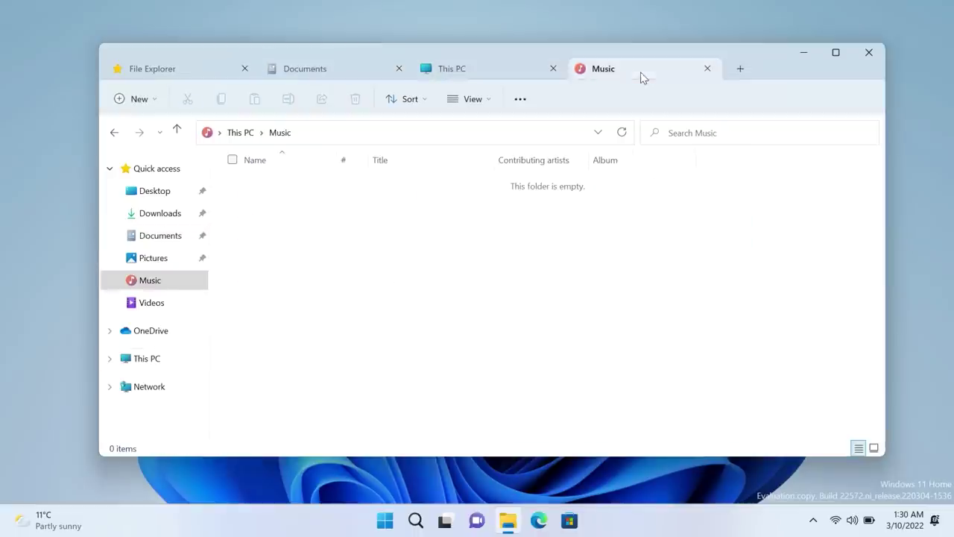
{"action": "left_click", "coordinate": [210, 60]}
{"action": "left_click", "coordinate": [472, 71]}
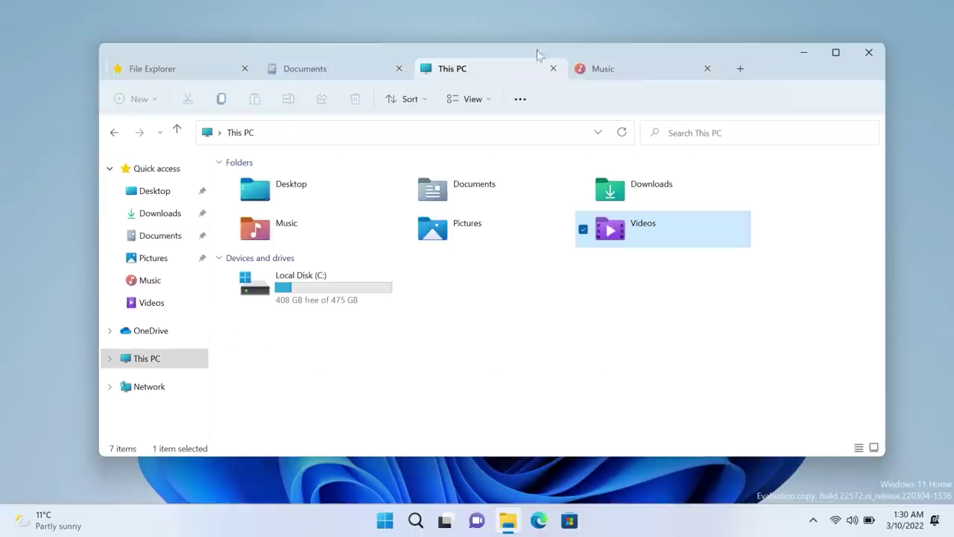
{"action": "left_click", "coordinate": [616, 67]}
{"action": "left_click", "coordinate": [371, 64]}
{"action": "left_click", "coordinate": [593, 73]}
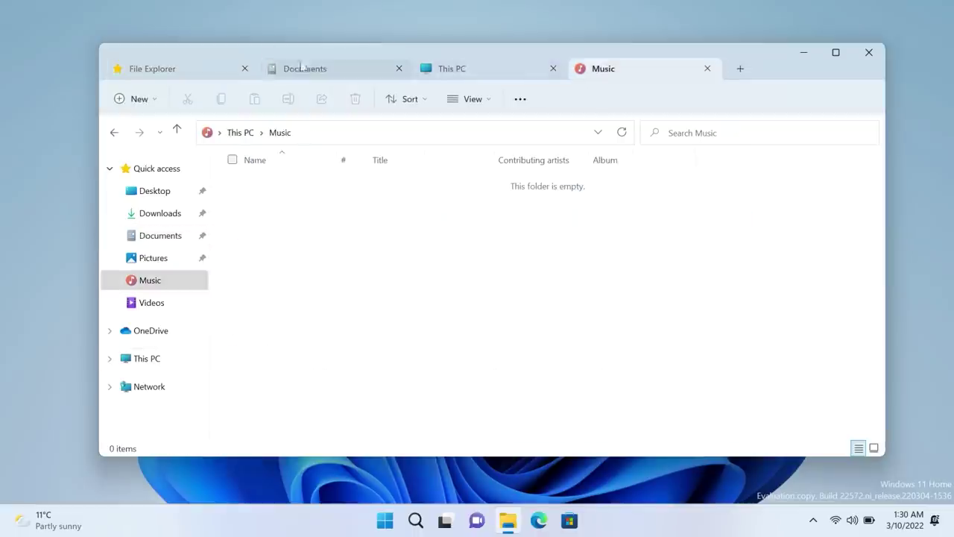
{"action": "left_click", "coordinate": [206, 75]}
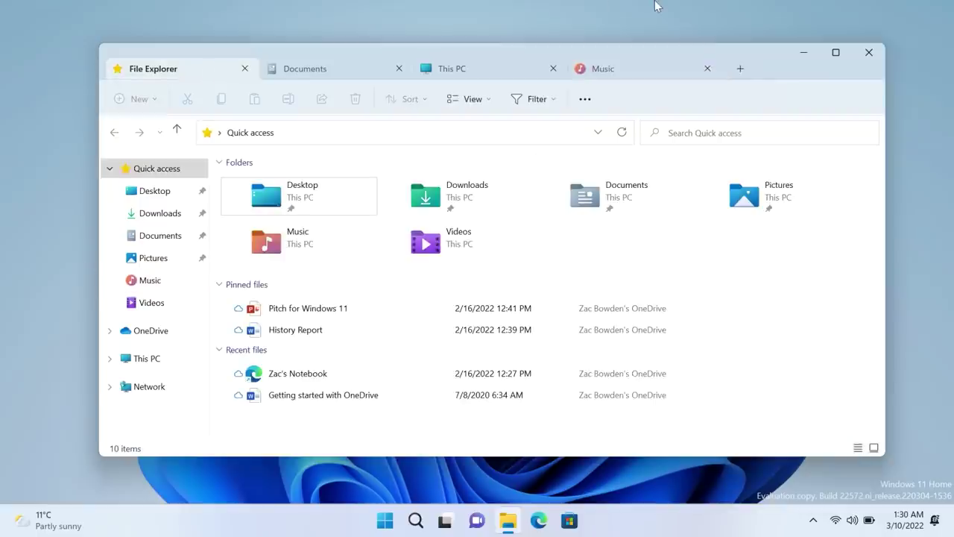
{"action": "left_click", "coordinate": [803, 53]}
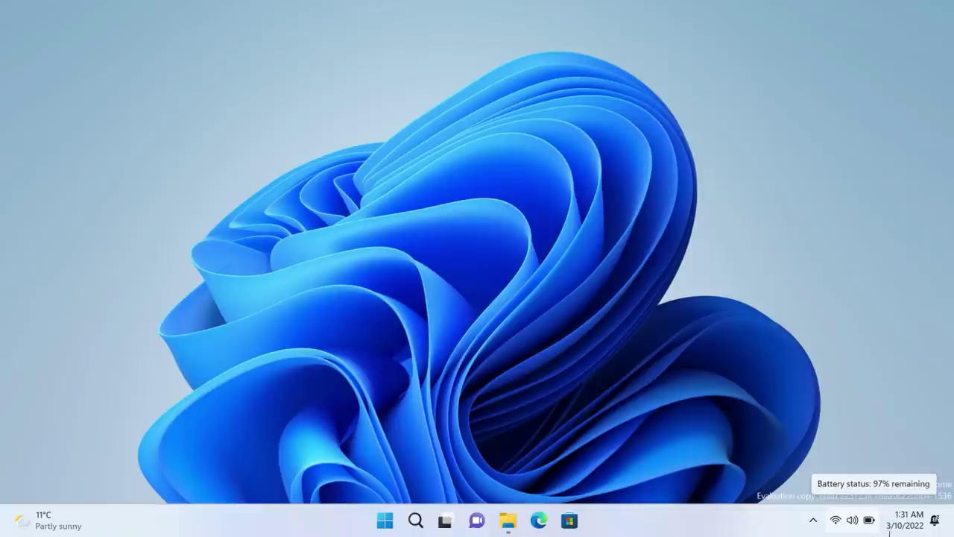
Step: View the OneDrive status from the hidden tray icons, dismiss its privacy settings notice, and close the hidden icons
{"action": "left_click", "coordinate": [813, 521]}
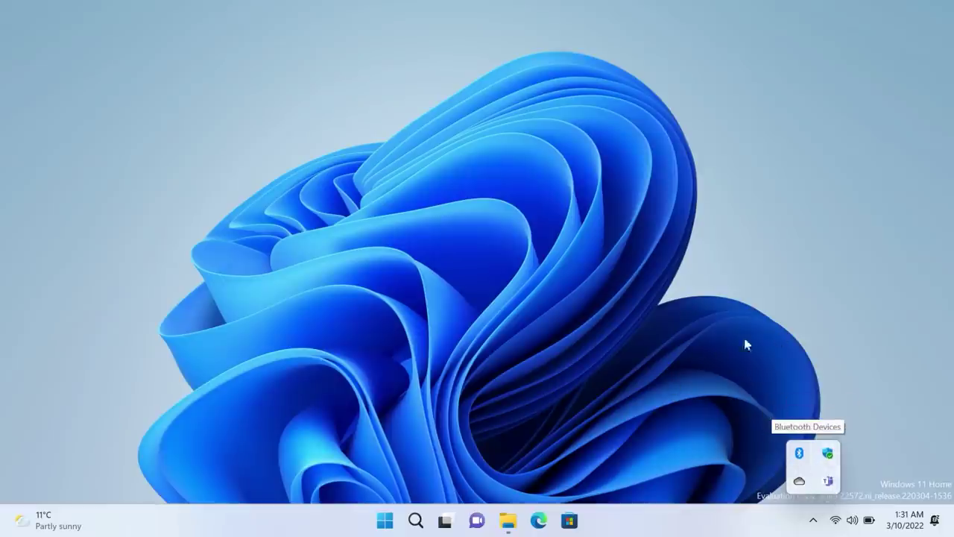
{"action": "left_click", "coordinate": [797, 453]}
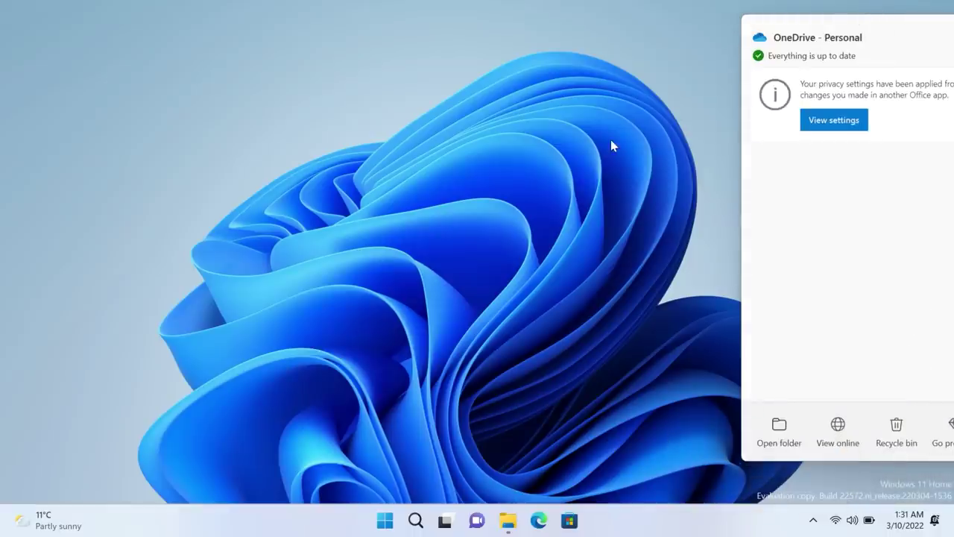
{"action": "left_click", "coordinate": [813, 522]}
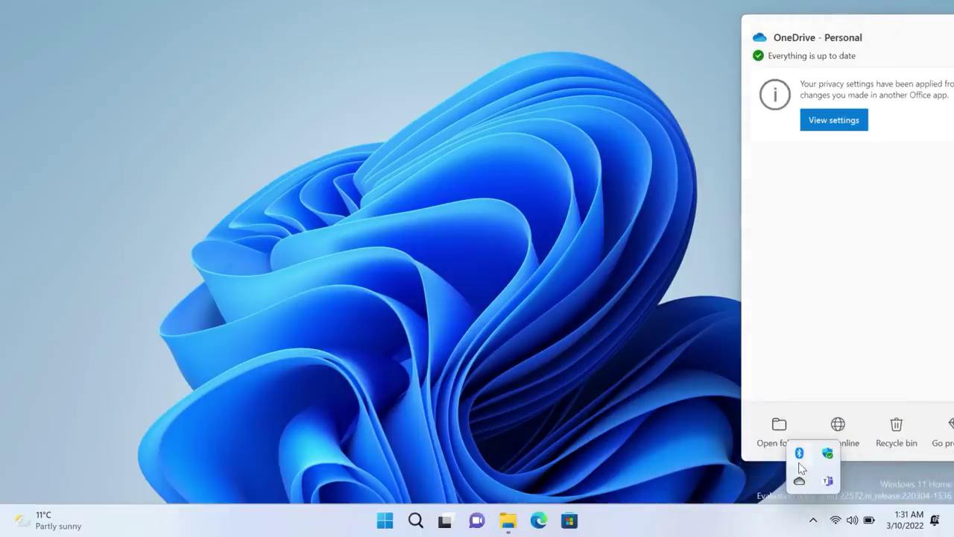
{"action": "left_click", "coordinate": [799, 477]}
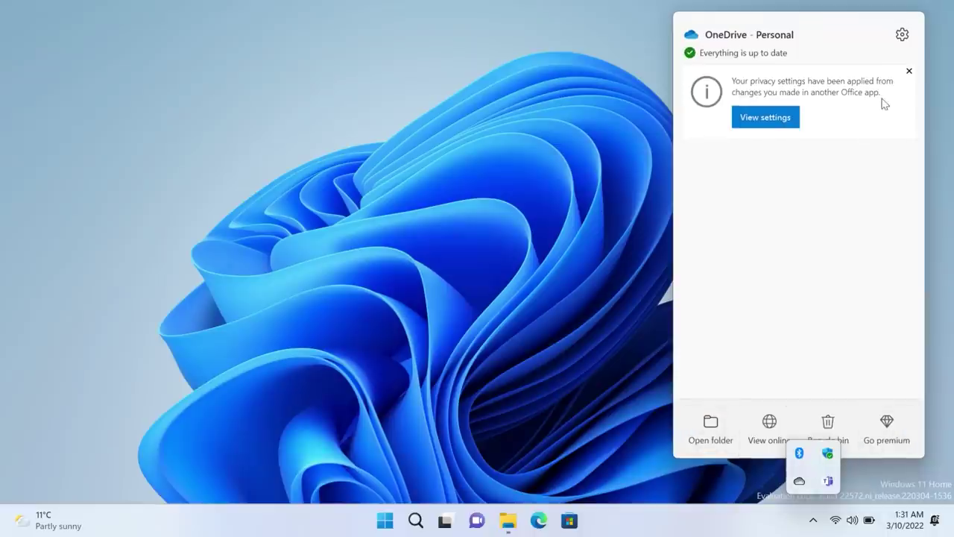
{"action": "left_click", "coordinate": [910, 71]}
{"action": "left_click", "coordinate": [938, 93]}
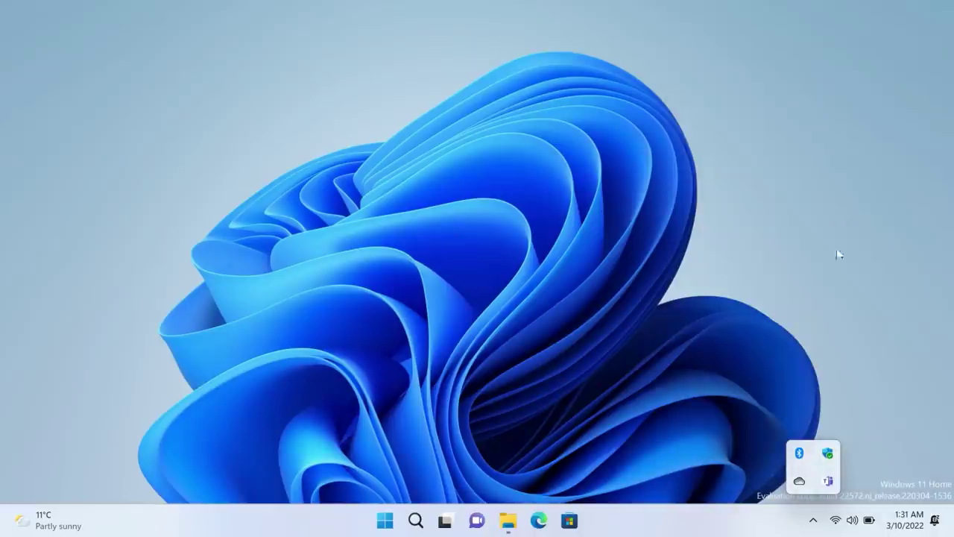
{"action": "left_click", "coordinate": [812, 521]}
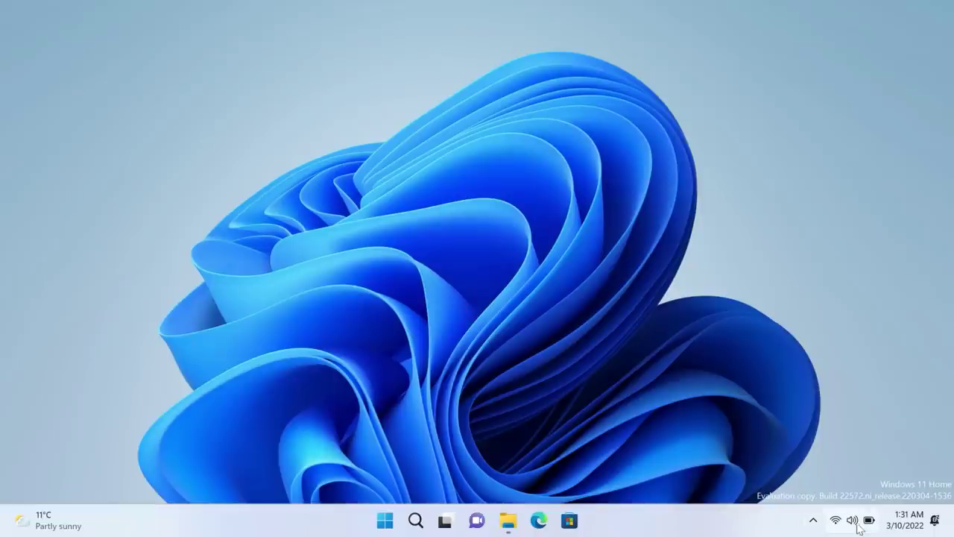
Step: Open the taskbar settings and expand the options for other system tray icons
{"action": "right_click", "coordinate": [733, 526]}
{"action": "left_click", "coordinate": [764, 494]}
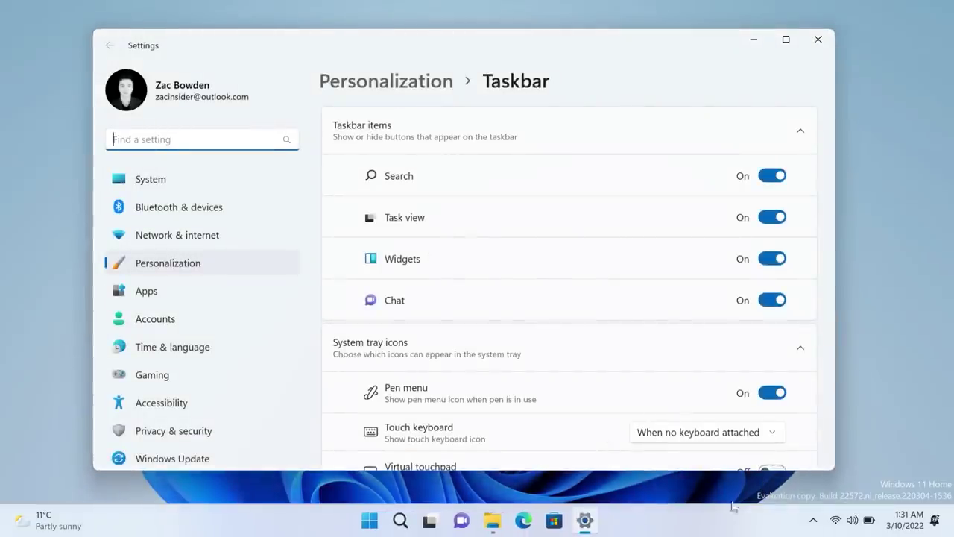
{"action": "scroll", "coordinate": [578, 356], "scroll_direction": "down", "scroll_amount": 3}
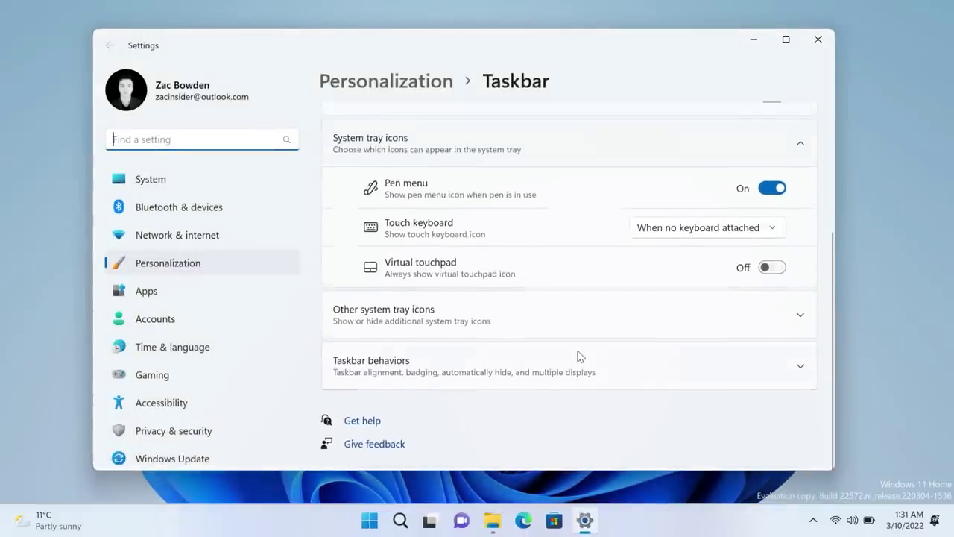
{"action": "left_click", "coordinate": [518, 320]}
{"action": "scroll", "coordinate": [581, 349], "scroll_direction": "down", "scroll_amount": 5}
{"action": "scroll", "coordinate": [582, 349], "scroll_direction": "up", "scroll_amount": 1}
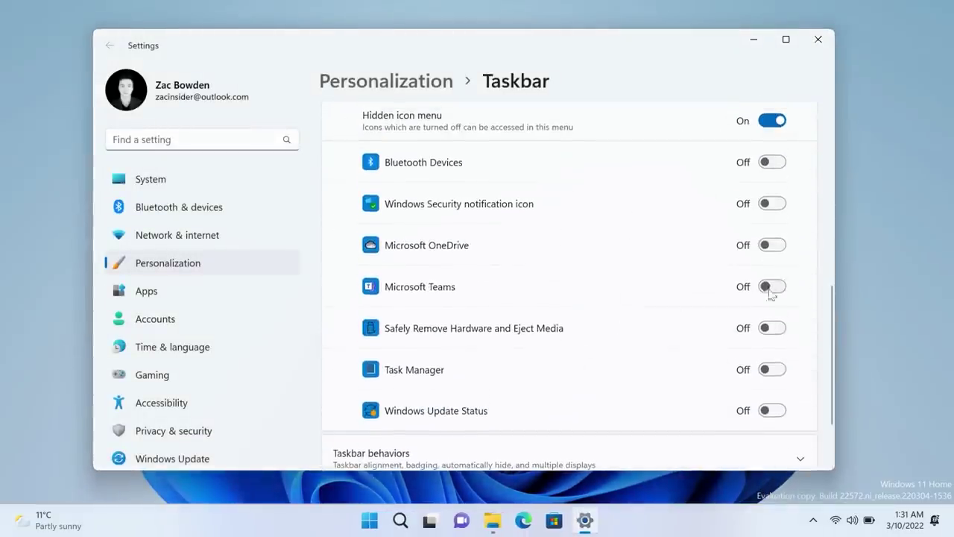
Step: Turn on the tray icons for Microsoft OneDrive, Microsoft Teams and the Windows Security notification
{"action": "left_click", "coordinate": [774, 247]}
{"action": "left_click", "coordinate": [768, 289]}
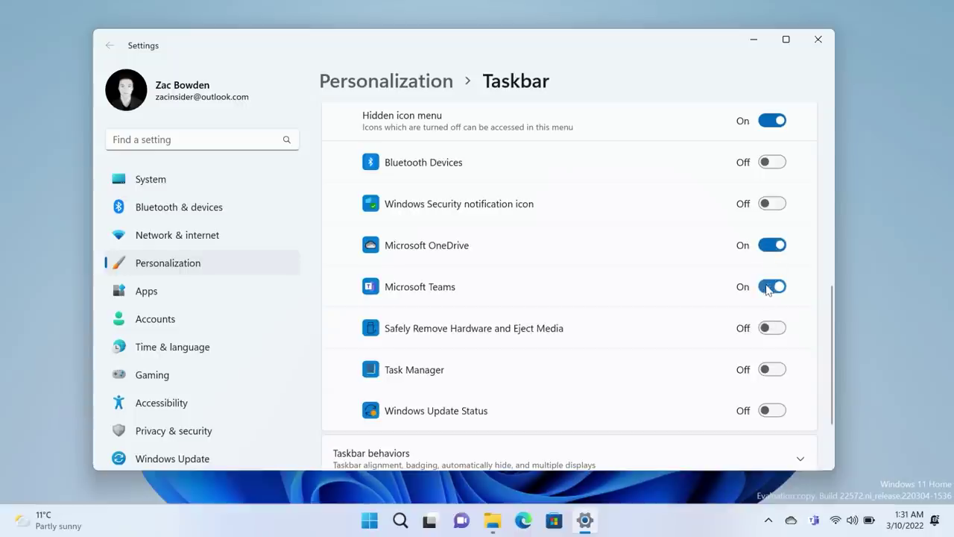
{"action": "left_click", "coordinate": [763, 203]}
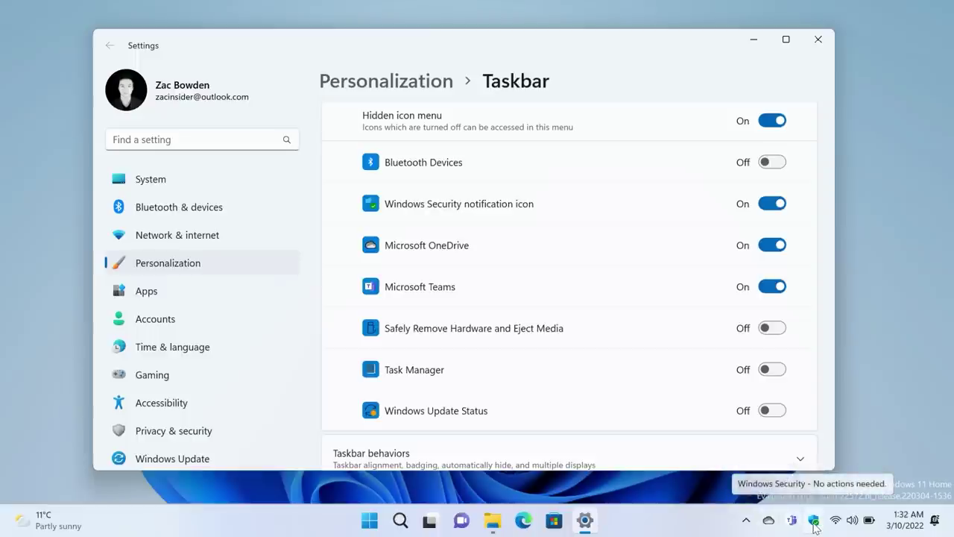
Step: Turn the Microsoft Teams, Microsoft OneDrive and Windows Security tray icons back off and check the hidden icons
{"action": "left_click", "coordinate": [771, 286]}
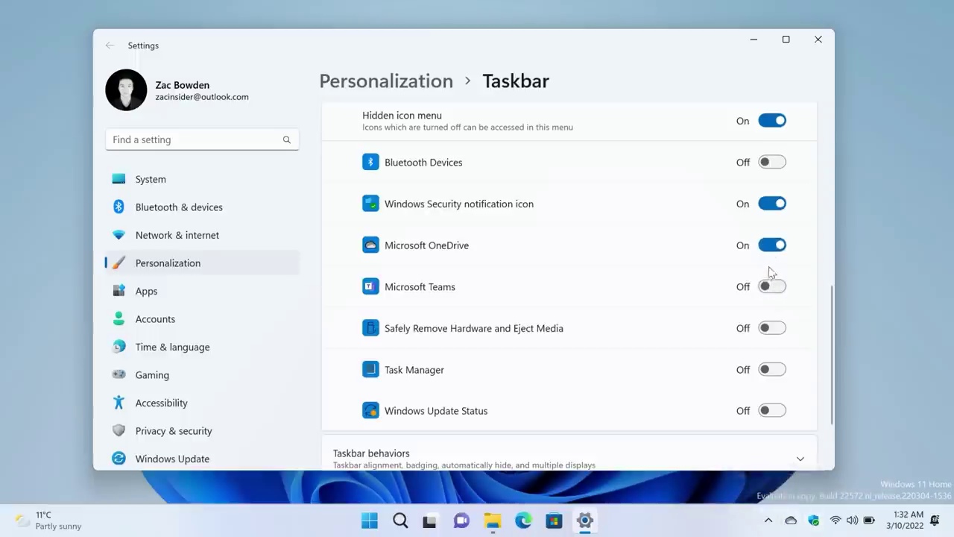
{"action": "left_click", "coordinate": [771, 244]}
{"action": "left_click", "coordinate": [772, 203]}
{"action": "left_click", "coordinate": [809, 519]}
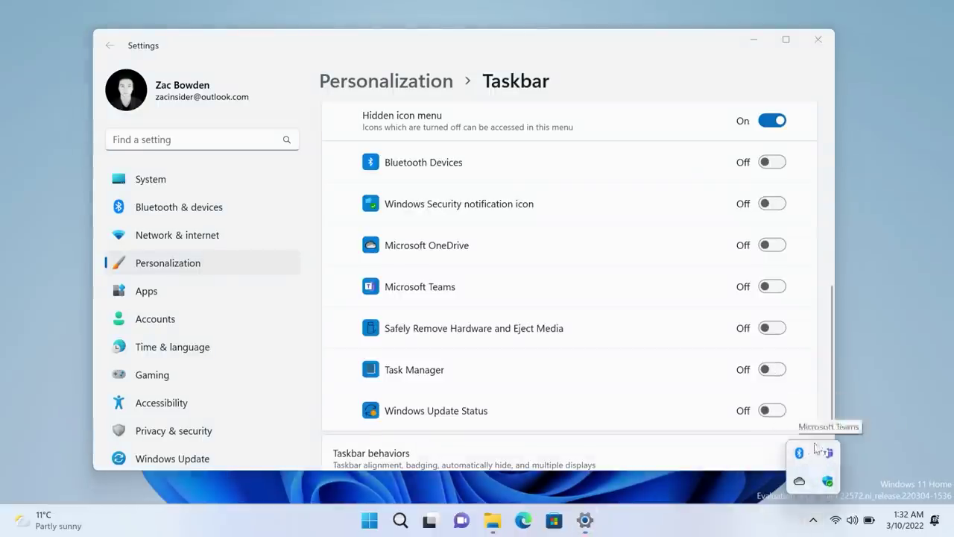
Step: Toggle the Hidden icon menu off and on, leave it turned off, and minimize Settings
{"action": "left_click", "coordinate": [772, 121]}
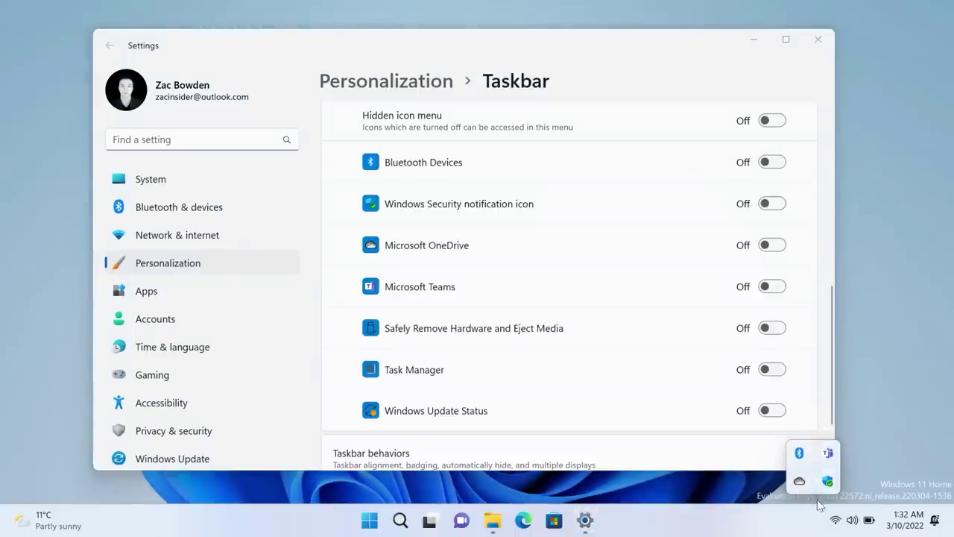
{"action": "left_click", "coordinate": [772, 120]}
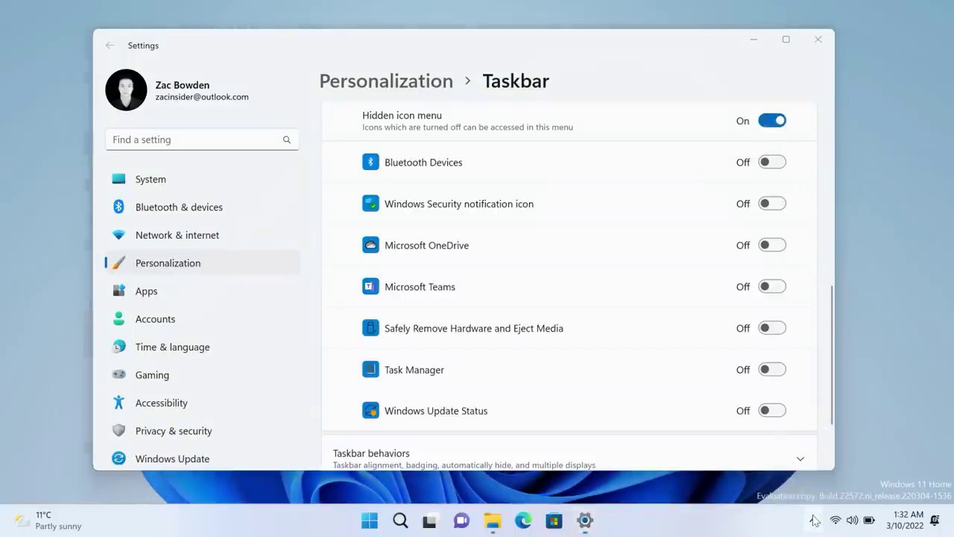
{"action": "left_click", "coordinate": [773, 120]}
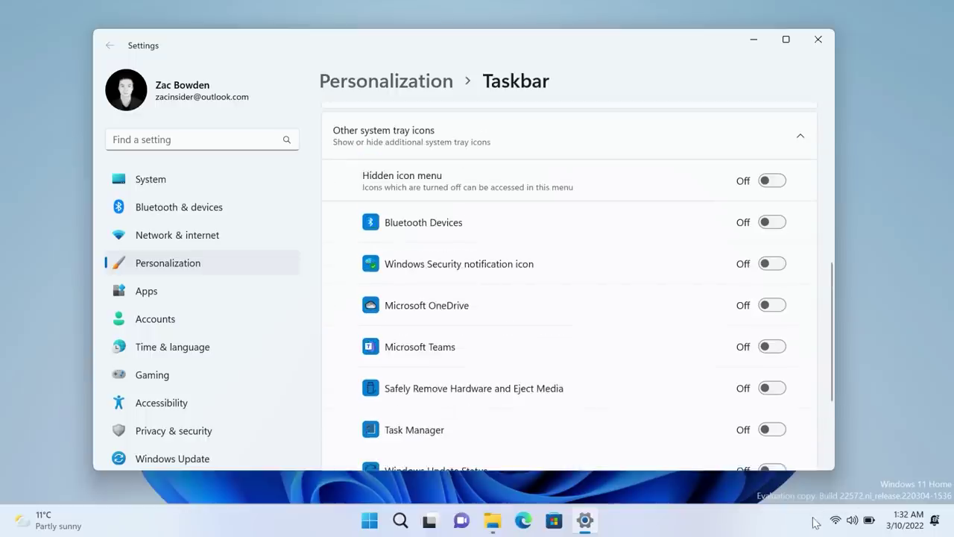
{"action": "left_click", "coordinate": [755, 40]}
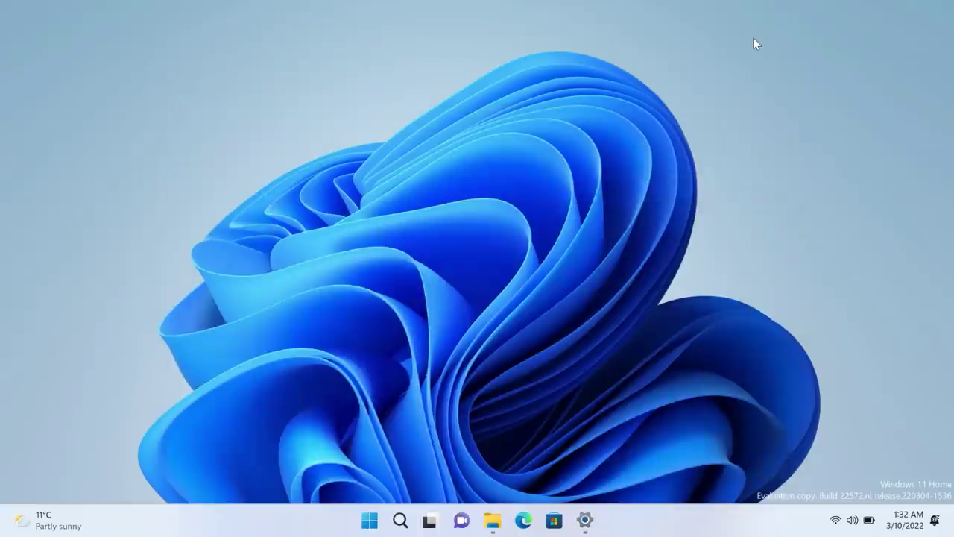
Step: Turn off Do not disturb in the notification center and clear all notifications
{"action": "left_click", "coordinate": [937, 528]}
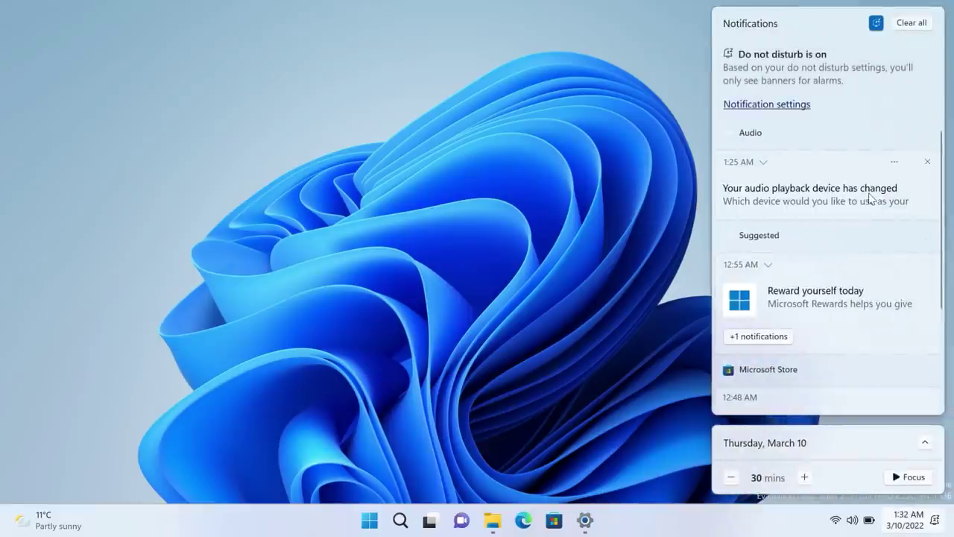
{"action": "left_click", "coordinate": [876, 24]}
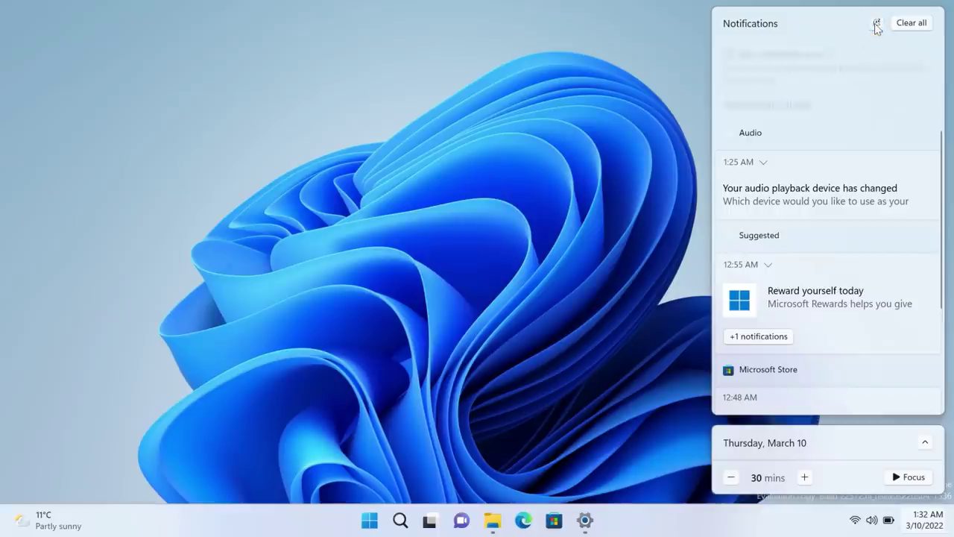
{"action": "right_click", "coordinate": [903, 25]}
{"action": "left_click", "coordinate": [924, 27]}
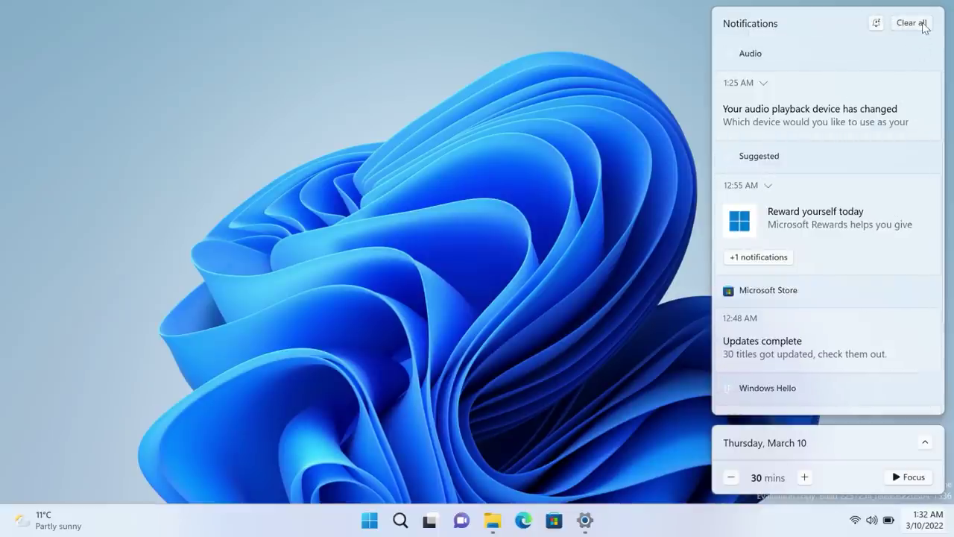
{"action": "left_click", "coordinate": [924, 24]}
Step: Open the recently added Family app from Start and maximize its window
{"action": "key", "text": "super"}
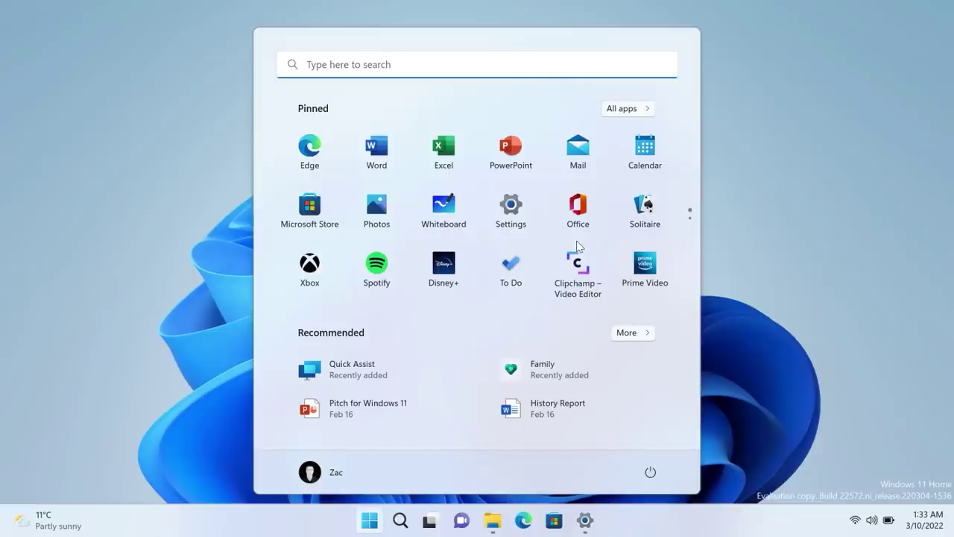
{"action": "left_click", "coordinate": [564, 377]}
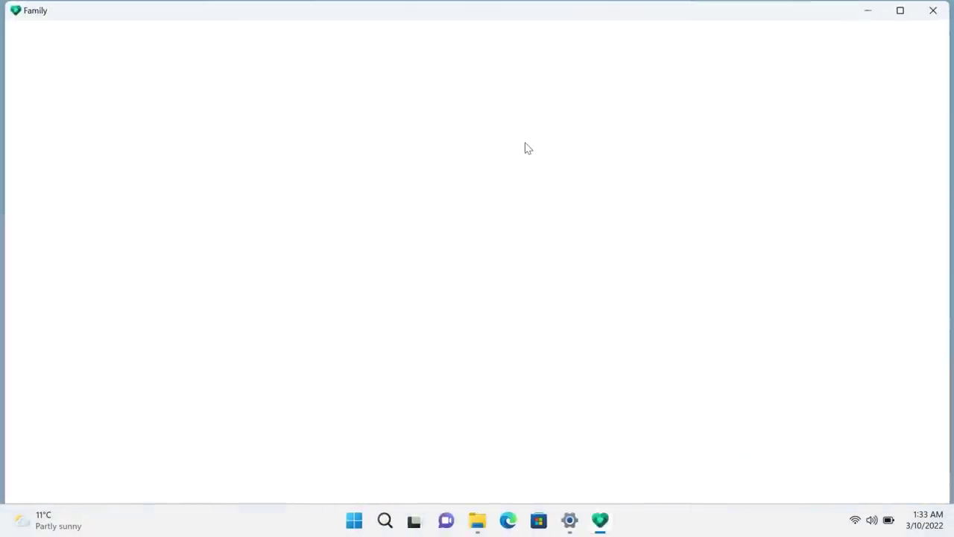
{"action": "left_click", "coordinate": [899, 14]}
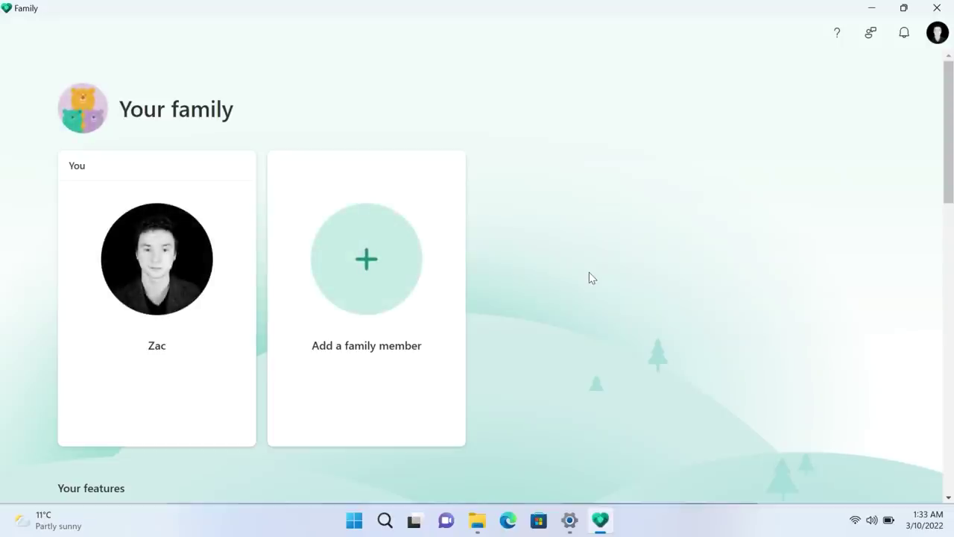
Step: Open the form for adding a family member, then close it without adding anyone
{"action": "scroll", "coordinate": [526, 341], "scroll_direction": "down", "scroll_amount": 2}
{"action": "left_click", "coordinate": [376, 137]}
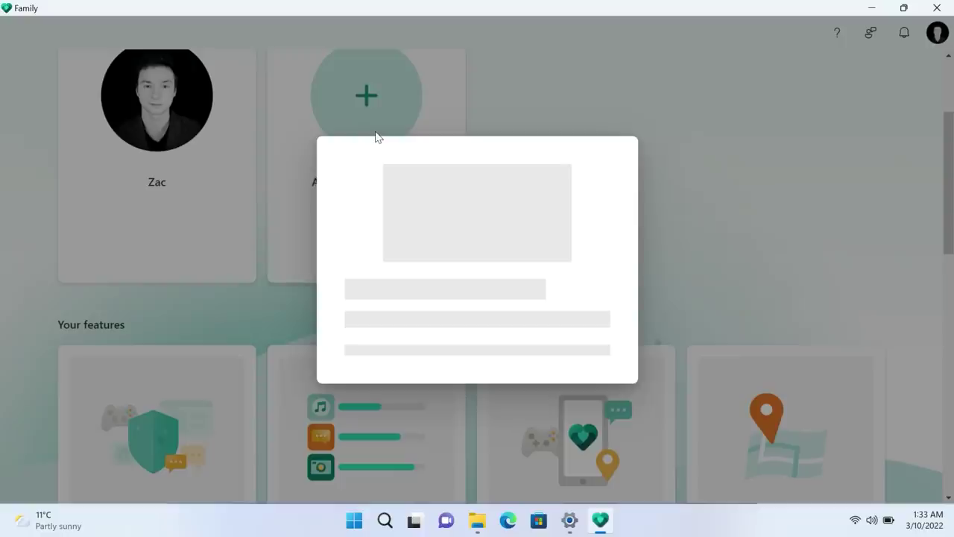
{"action": "left_click", "coordinate": [485, 300]}
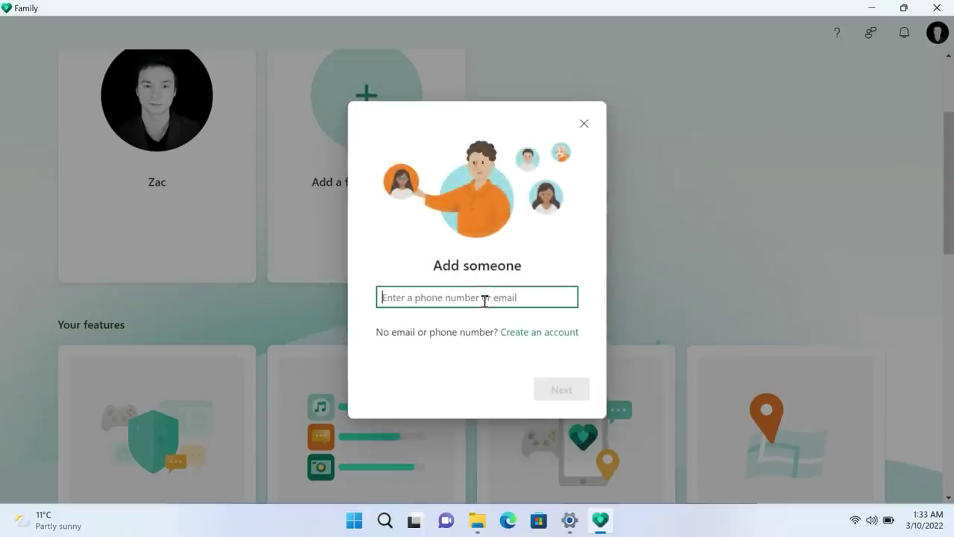
{"action": "left_click", "coordinate": [583, 124]}
Step: Examine the Family app's feature cards, from content filters and screen time to the family calendar and OneNote
{"action": "scroll", "coordinate": [535, 276], "scroll_direction": "down", "scroll_amount": 3}
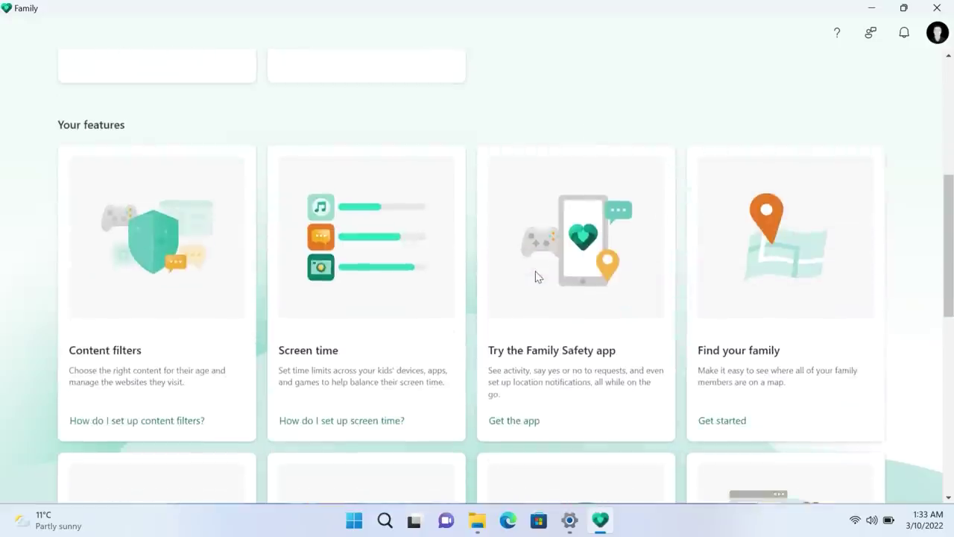
{"action": "scroll", "coordinate": [254, 393], "scroll_direction": "down", "scroll_amount": 1}
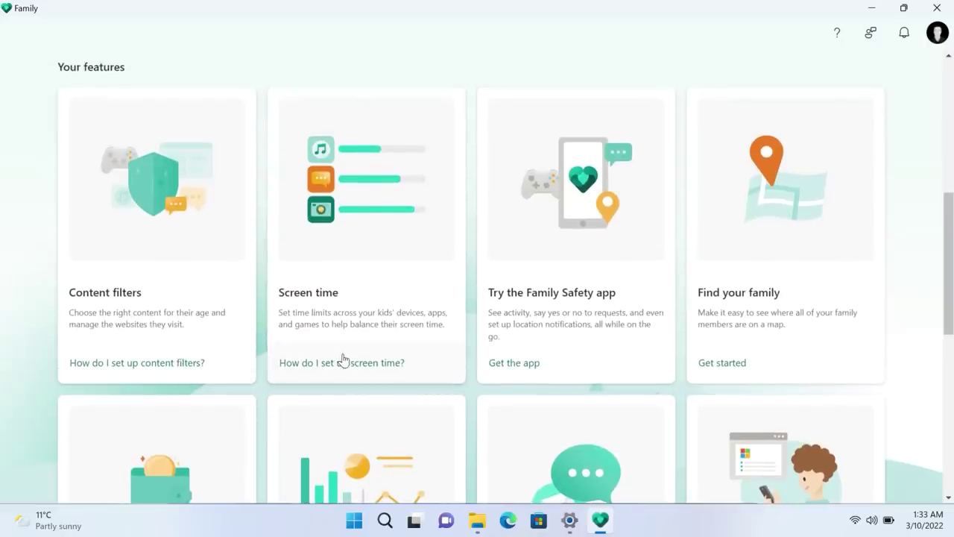
{"action": "scroll", "coordinate": [537, 335], "scroll_direction": "down", "scroll_amount": 2}
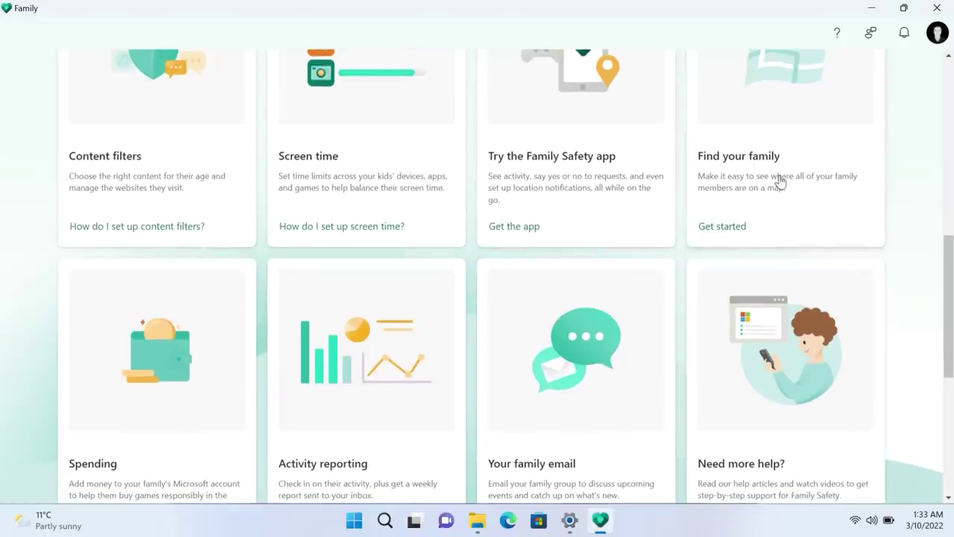
{"action": "scroll", "coordinate": [614, 275], "scroll_direction": "down", "scroll_amount": 3}
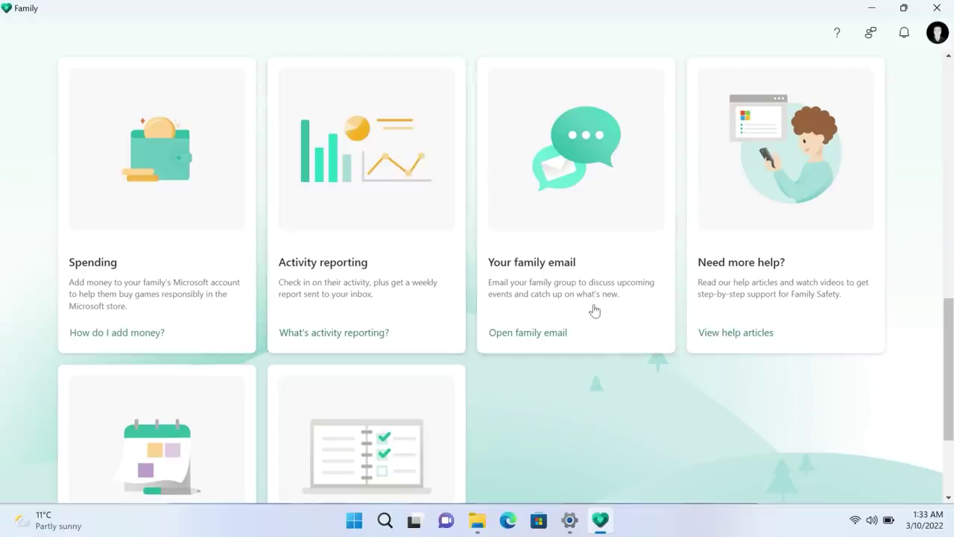
{"action": "scroll", "coordinate": [595, 310], "scroll_direction": "down", "scroll_amount": 2}
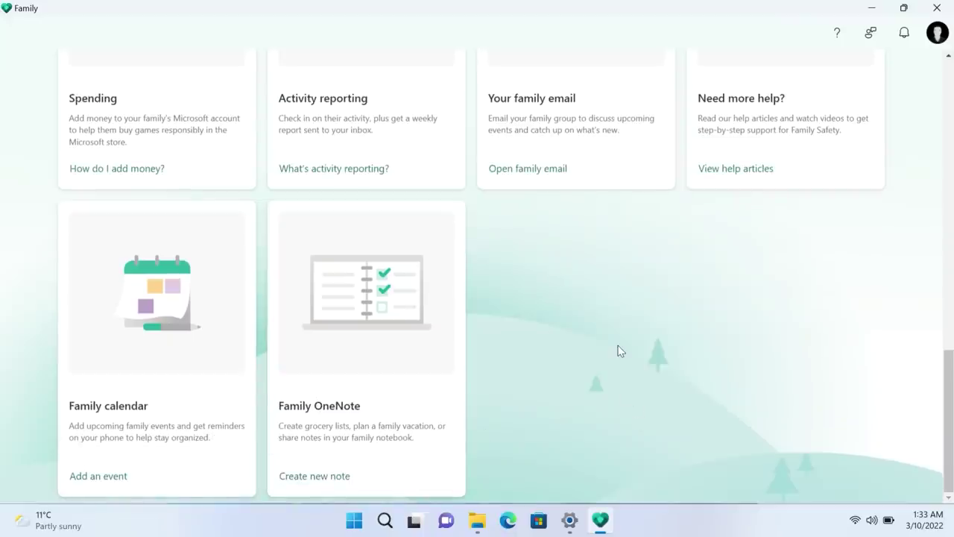
{"action": "scroll", "coordinate": [619, 351], "scroll_direction": "up", "scroll_amount": 6}
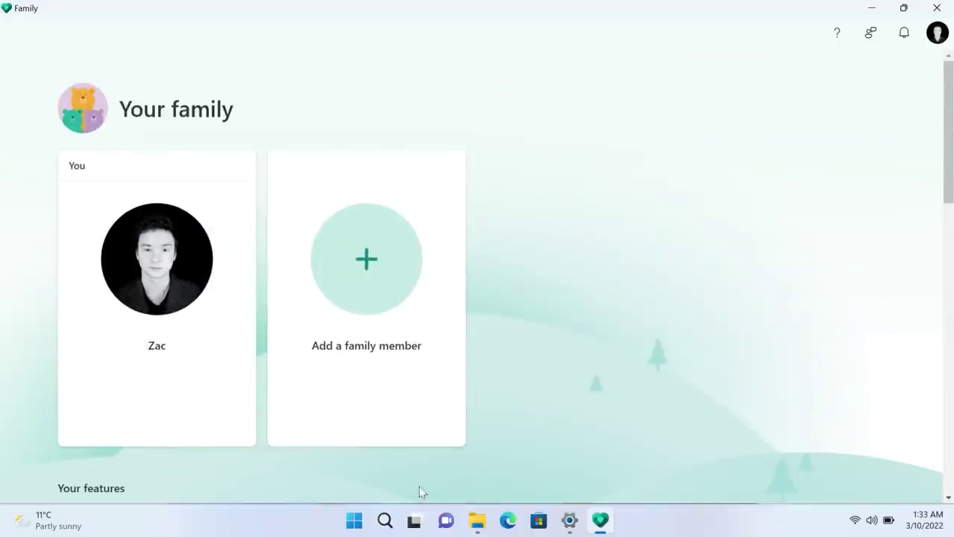
Step: View the Teams Chat welcome pane, dismiss it, and close the Family app
{"action": "left_click", "coordinate": [449, 524]}
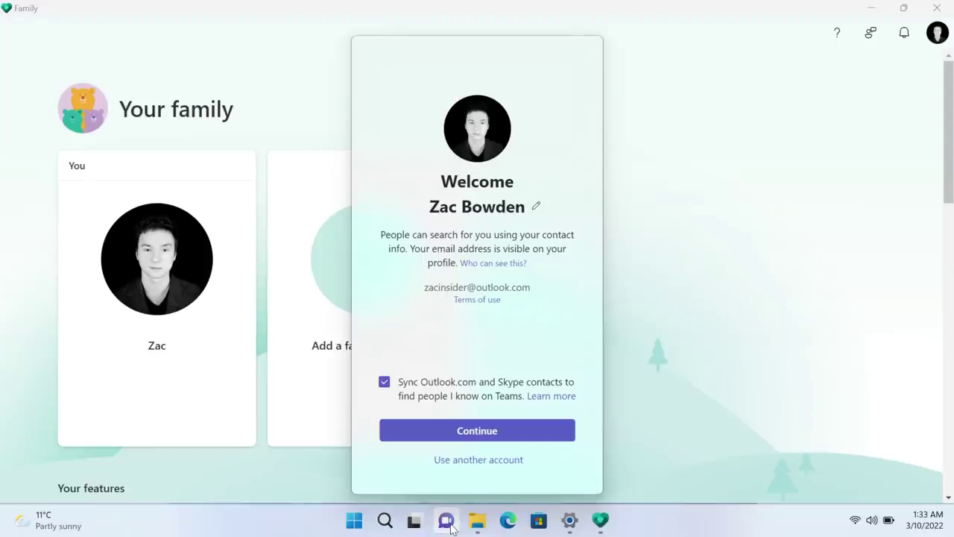
{"action": "left_click", "coordinate": [720, 279]}
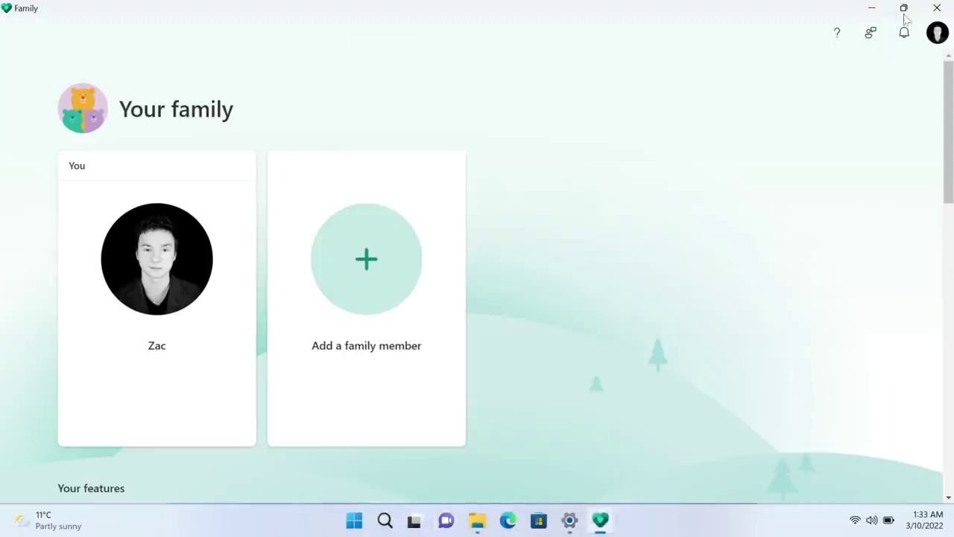
{"action": "left_click", "coordinate": [928, 9]}
Step: Open Quick Assist from the recommended items in Start to view its assistance options, then close it
{"action": "key", "text": "super"}
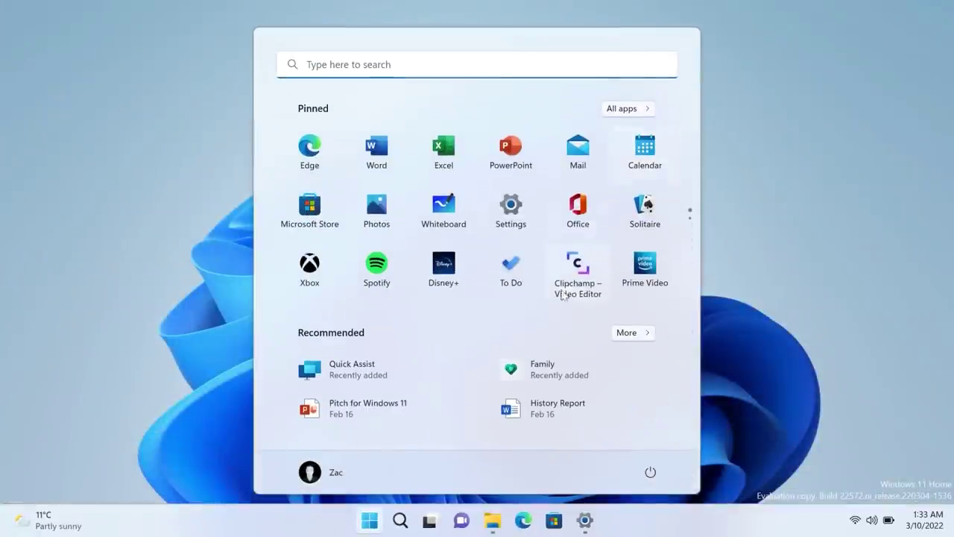
{"action": "left_click", "coordinate": [393, 371]}
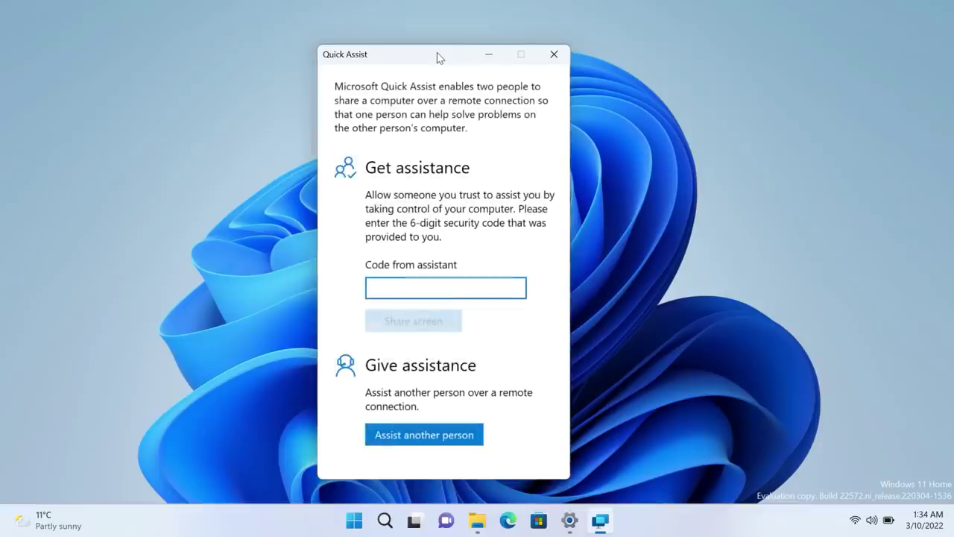
{"action": "left_click_drag", "start_coordinate": [439, 58], "coordinate": [477, 41]}
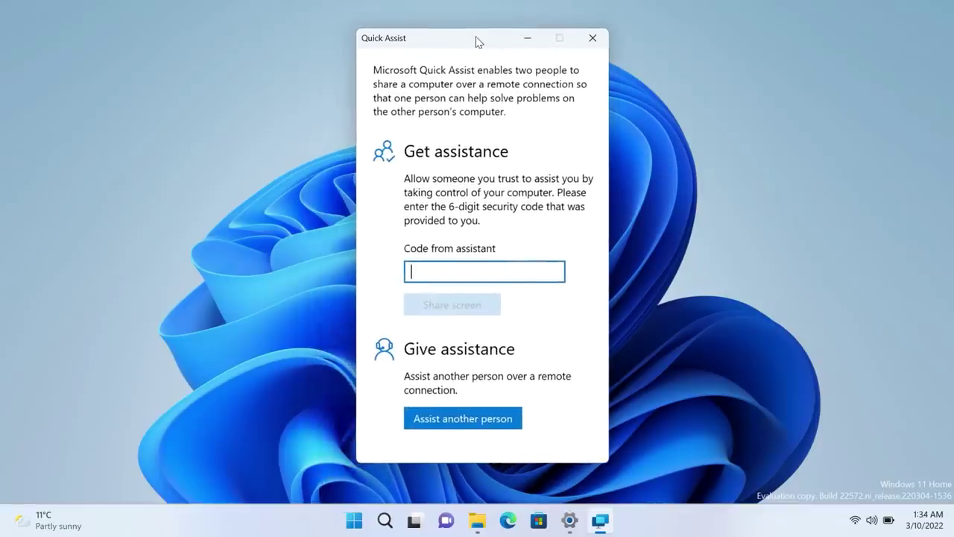
{"action": "left_click", "coordinate": [593, 38]}
Step: Open Clipchamp – Video Editor from the full list of apps and maximize its window
{"action": "key", "text": "super"}
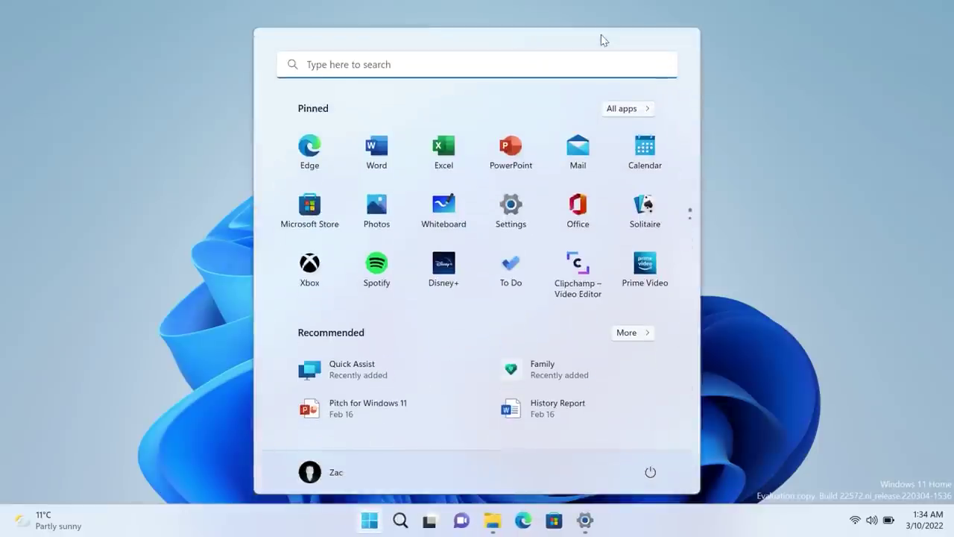
{"action": "left_click", "coordinate": [619, 108]}
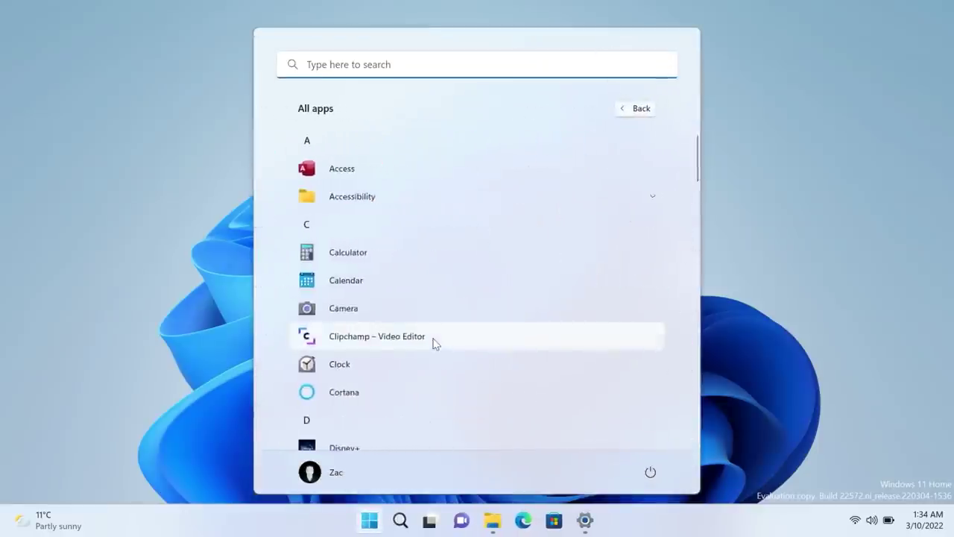
{"action": "scroll", "coordinate": [417, 305], "scroll_direction": "down", "scroll_amount": 1}
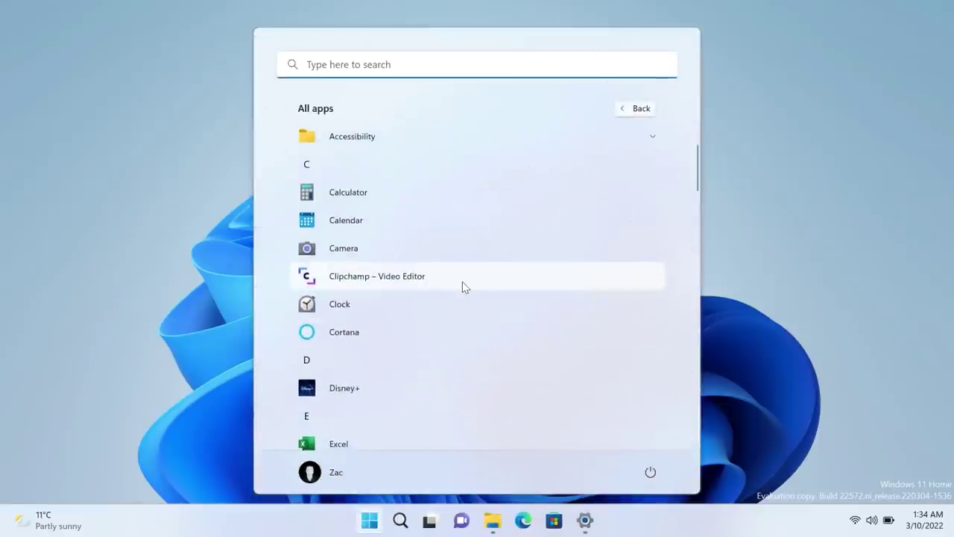
{"action": "key", "text": "super"}
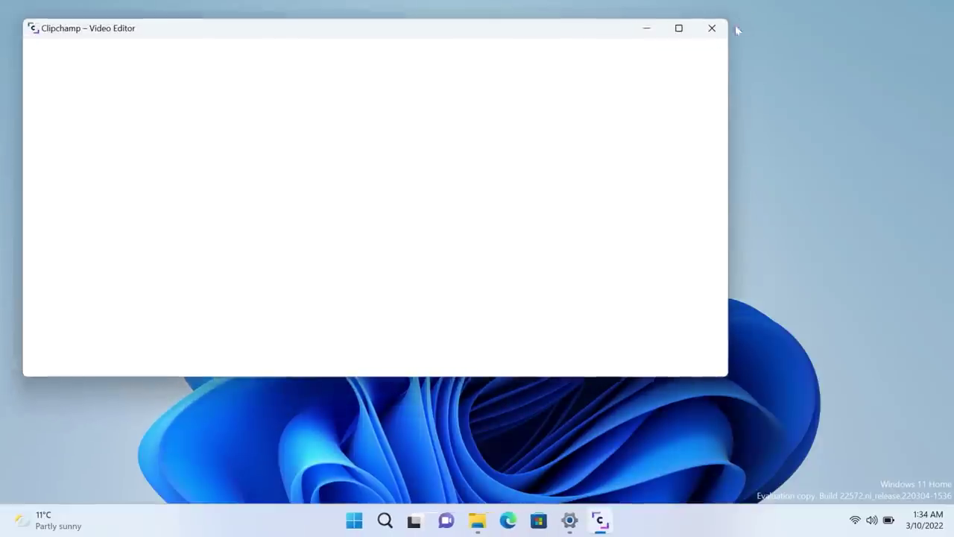
{"action": "left_click", "coordinate": [678, 30]}
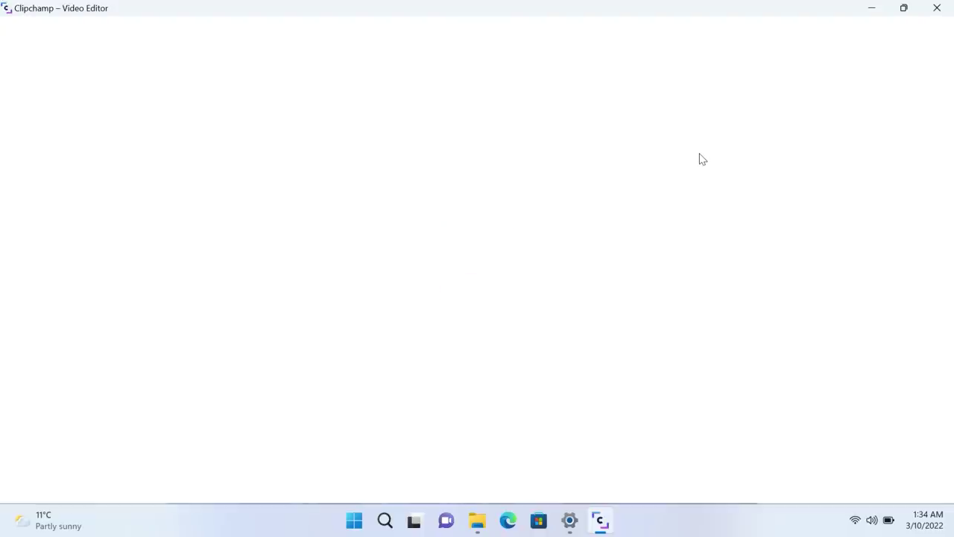
Step: Answer Clipchamp's setup questions with Business as the video type and "Coach, consultant, or speaker" as the role
{"action": "left_click", "coordinate": [841, 472]}
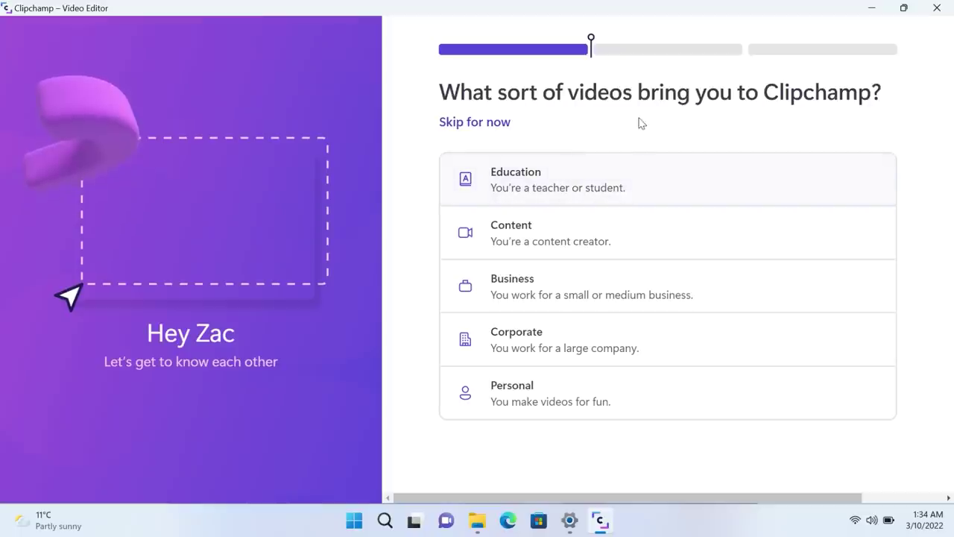
{"action": "left_click", "coordinate": [583, 285]}
{"action": "scroll", "coordinate": [604, 253], "scroll_direction": "down", "scroll_amount": 2}
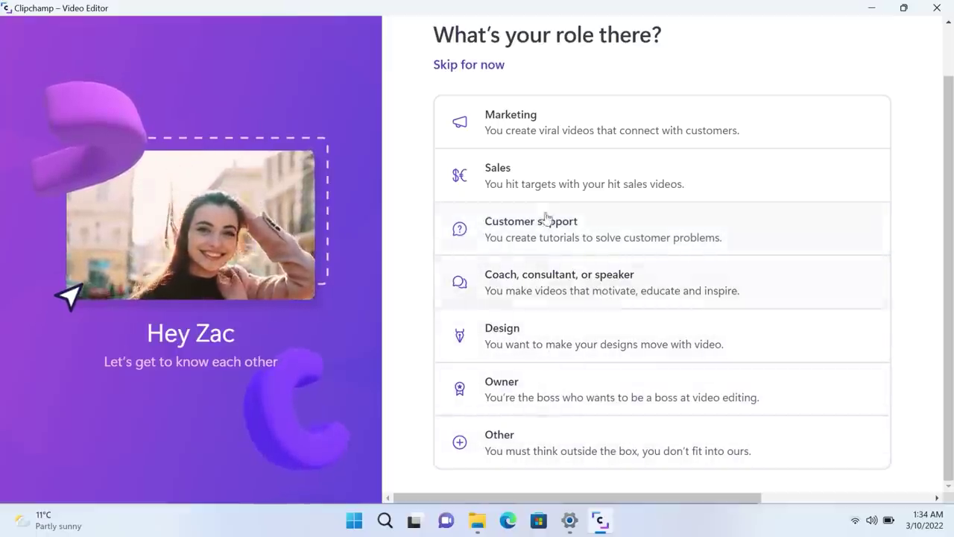
{"action": "left_click", "coordinate": [565, 291]}
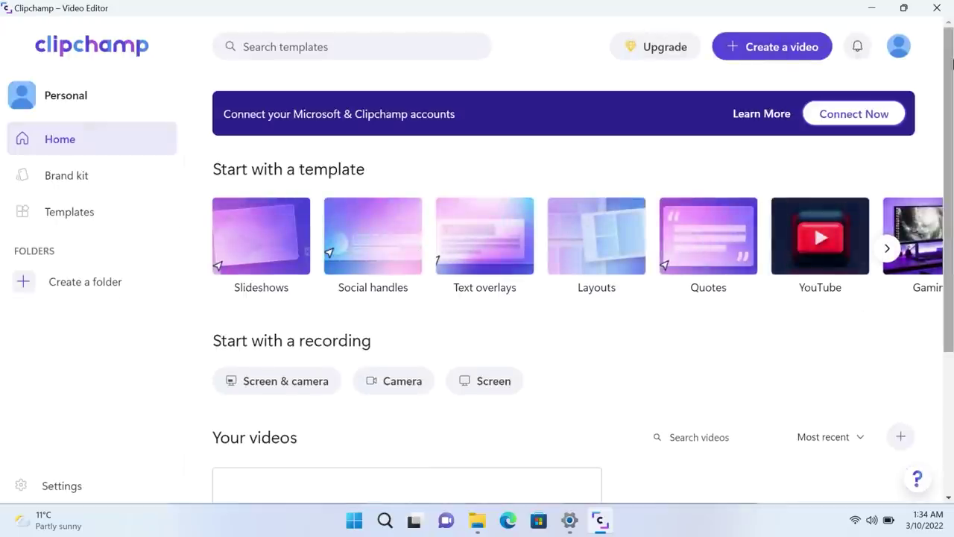
Step: Look over the Clipchamp home page and start a video from the Bold gradient quote template in Quotes
{"action": "scroll", "coordinate": [604, 223], "scroll_direction": "down", "scroll_amount": 2}
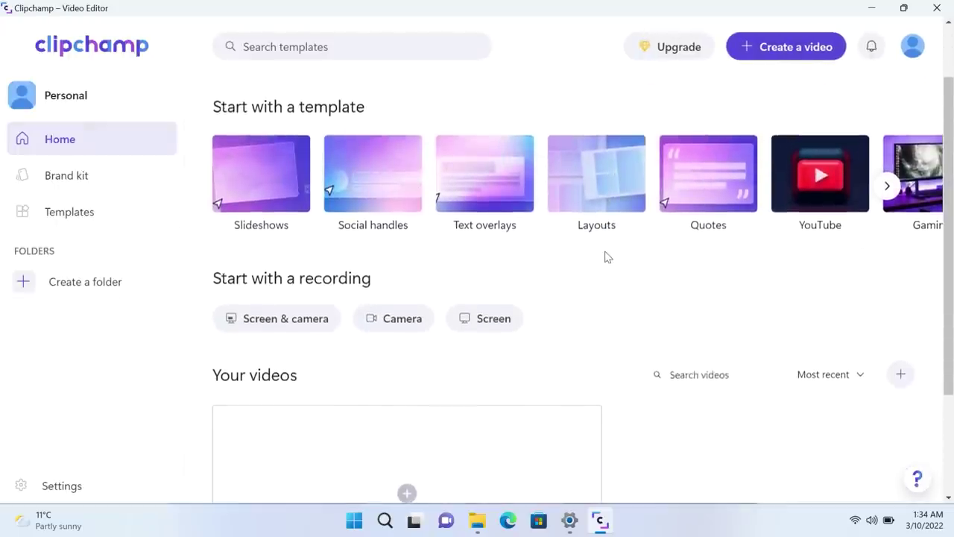
{"action": "scroll", "coordinate": [605, 256], "scroll_direction": "up", "scroll_amount": 2}
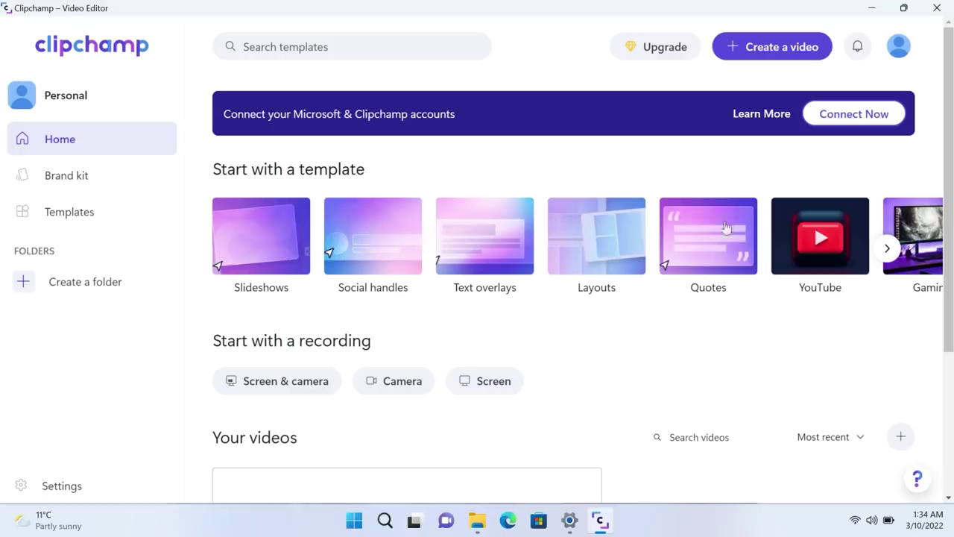
{"action": "scroll", "coordinate": [587, 351], "scroll_direction": "down", "scroll_amount": 3}
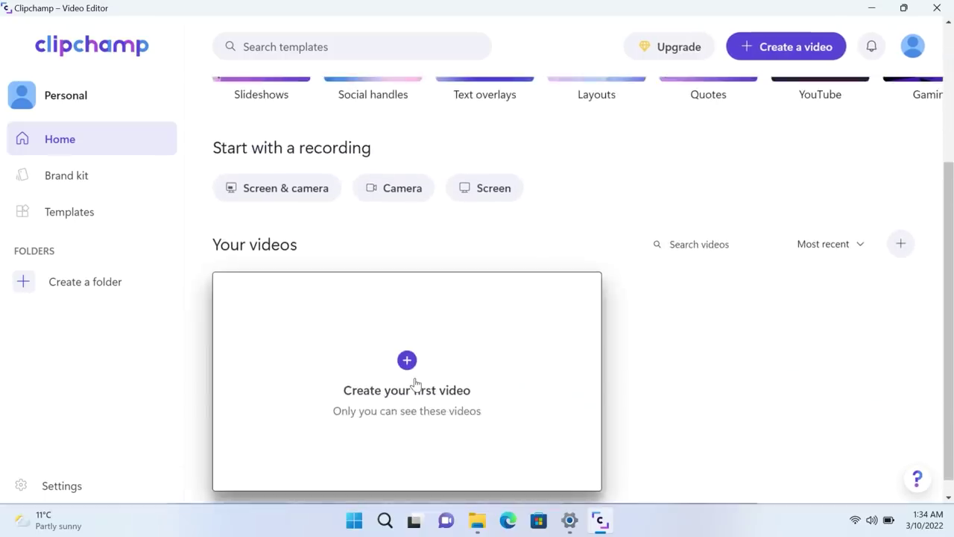
{"action": "scroll", "coordinate": [440, 366], "scroll_direction": "up", "scroll_amount": 3}
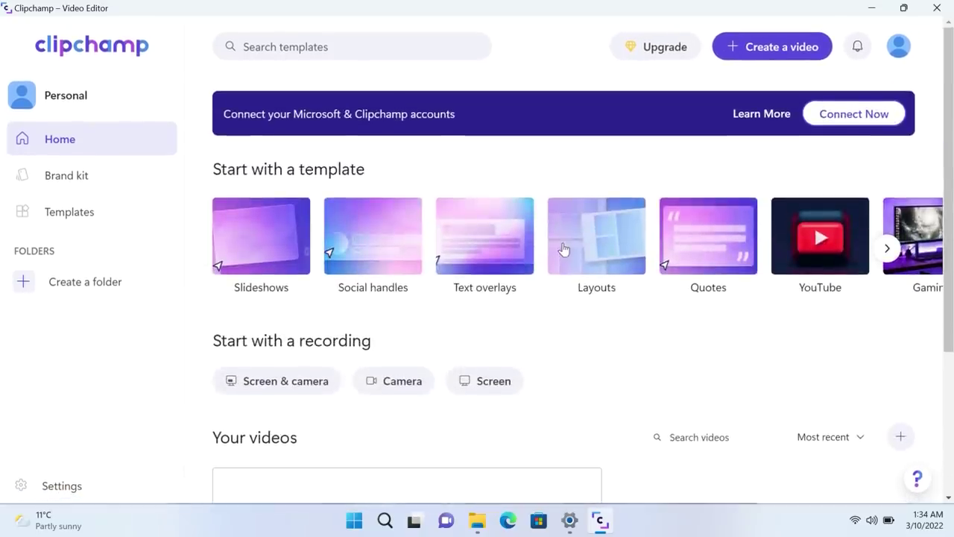
{"action": "left_click", "coordinate": [727, 234]}
{"action": "scroll", "coordinate": [594, 277], "scroll_direction": "down", "scroll_amount": 2}
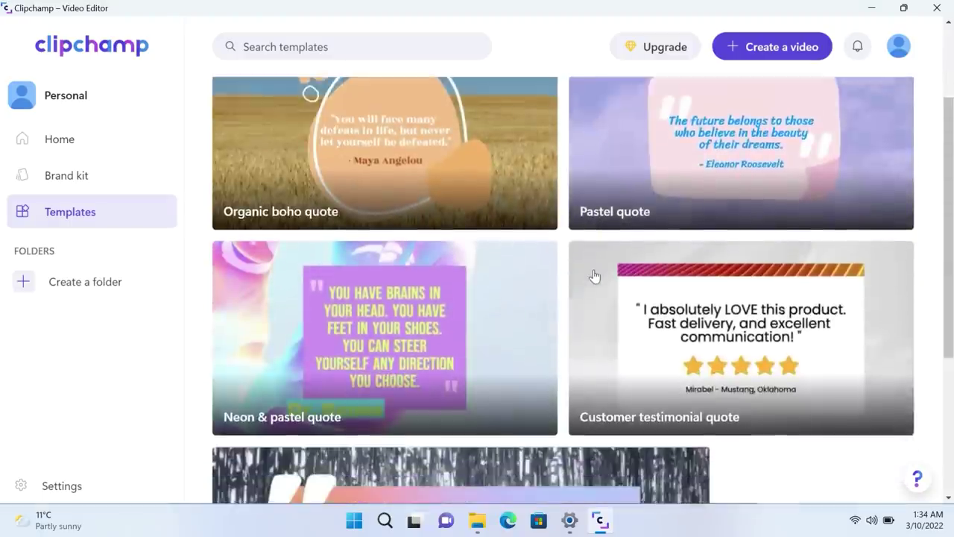
{"action": "scroll", "coordinate": [594, 276], "scroll_direction": "down", "scroll_amount": 3}
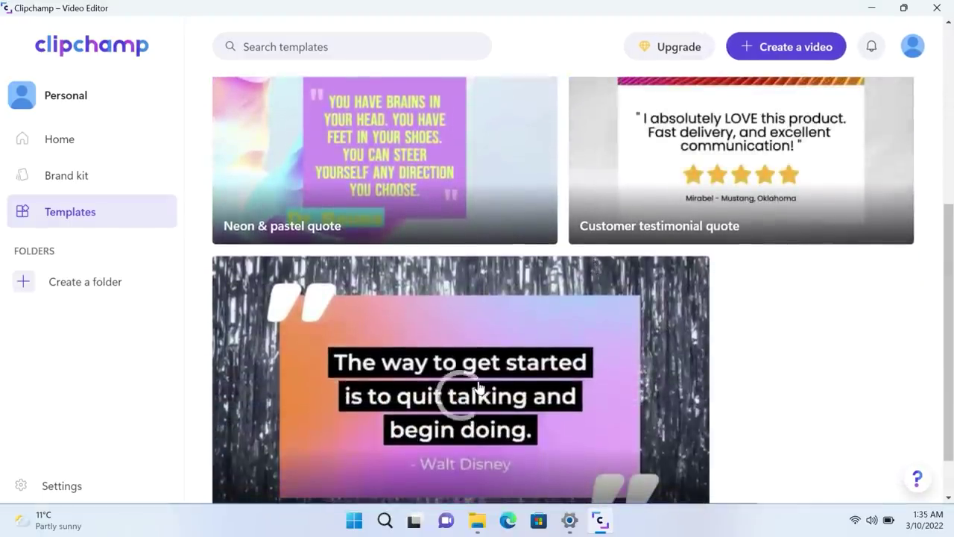
{"action": "left_click", "coordinate": [478, 382]}
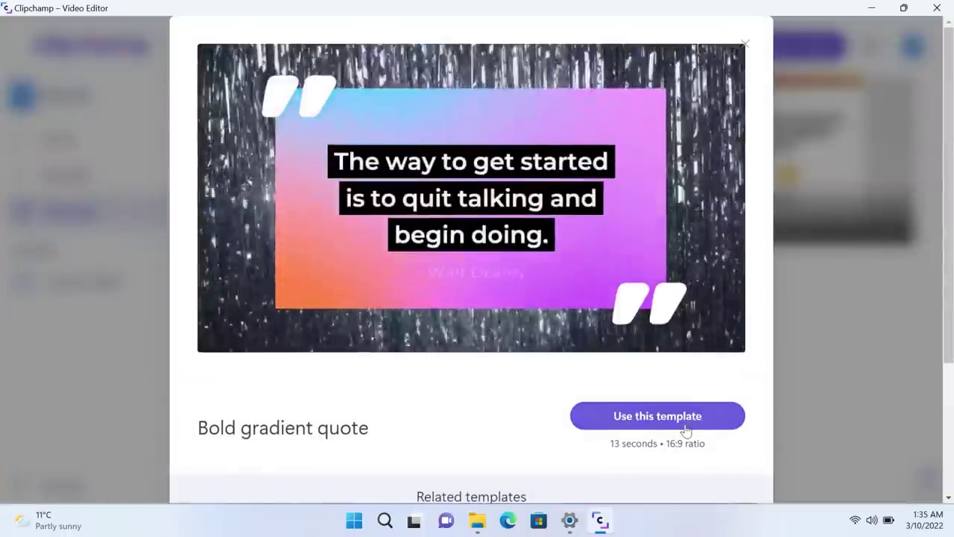
{"action": "left_click", "coordinate": [685, 427]}
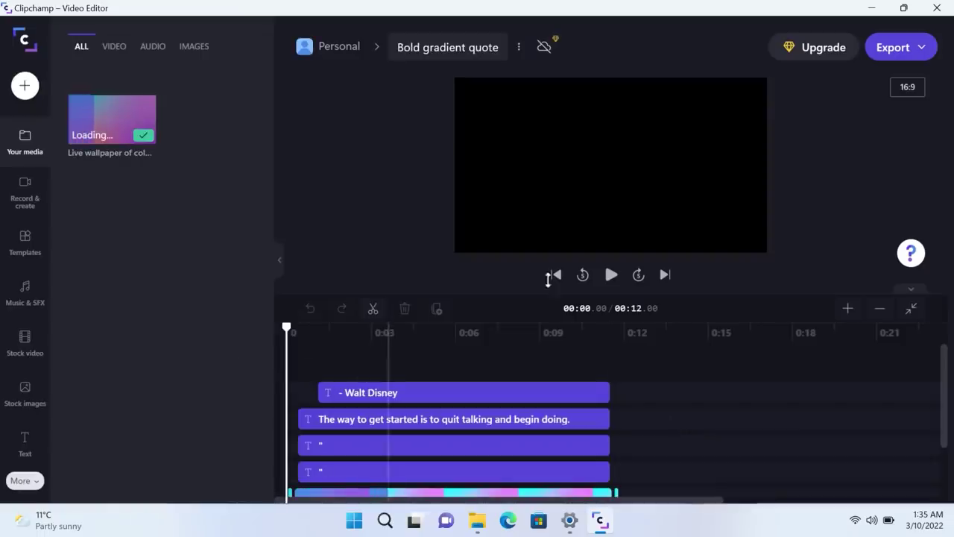
Step: Preview the quote template's playback, then scrub through the first seconds of its timeline
{"action": "left_click", "coordinate": [610, 274]}
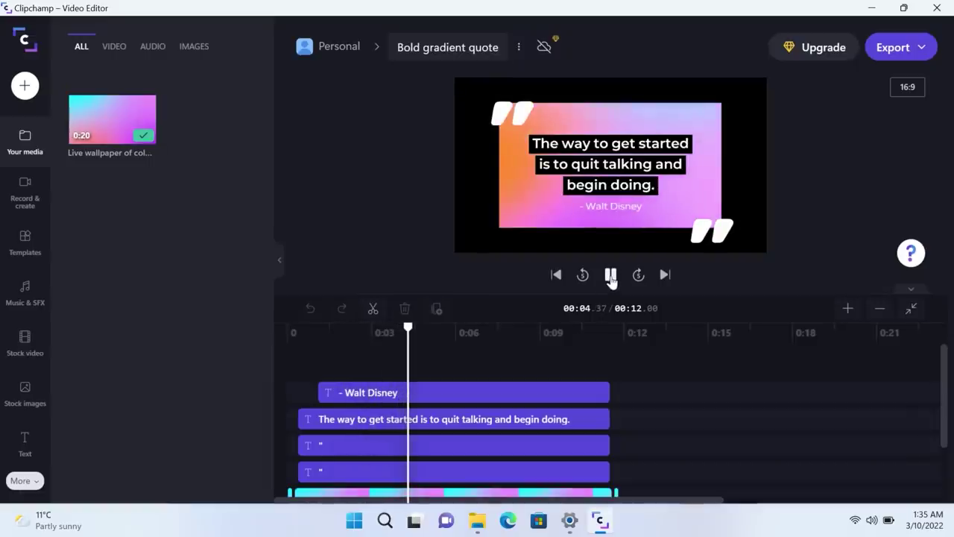
{"action": "left_click", "coordinate": [611, 274]}
{"action": "left_click", "coordinate": [349, 336]}
{"action": "left_click_drag", "start_coordinate": [349, 337], "coordinate": [293, 335]}
{"action": "left_click", "coordinate": [322, 336]}
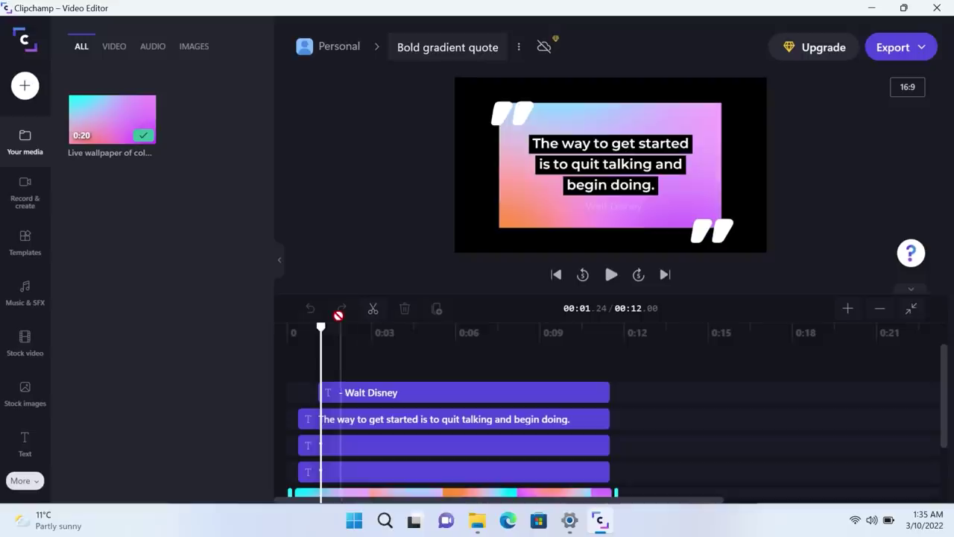
{"action": "left_click", "coordinate": [352, 331]}
Step: Replace the main quote text with "The way forward is to not look back."
{"action": "left_click", "coordinate": [367, 420]}
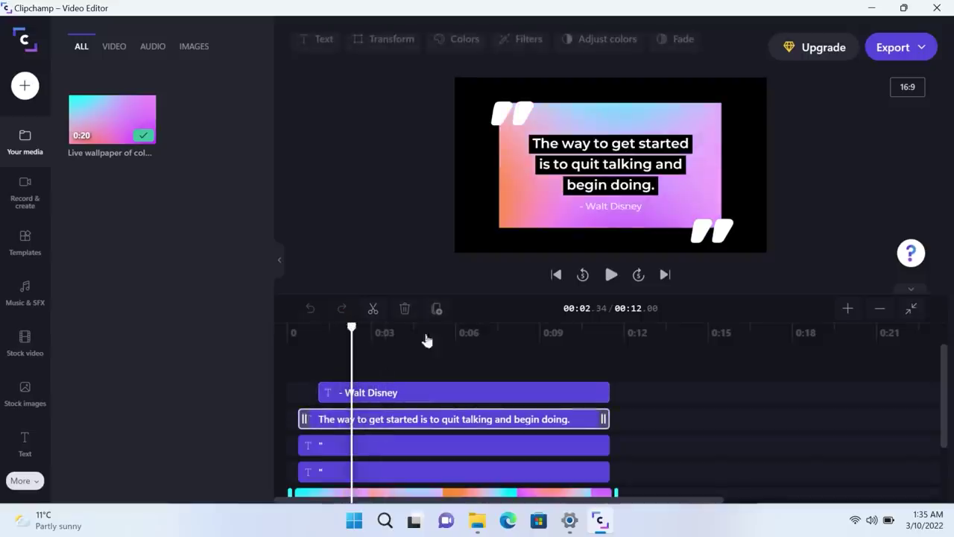
{"action": "double_click", "coordinate": [587, 163]}
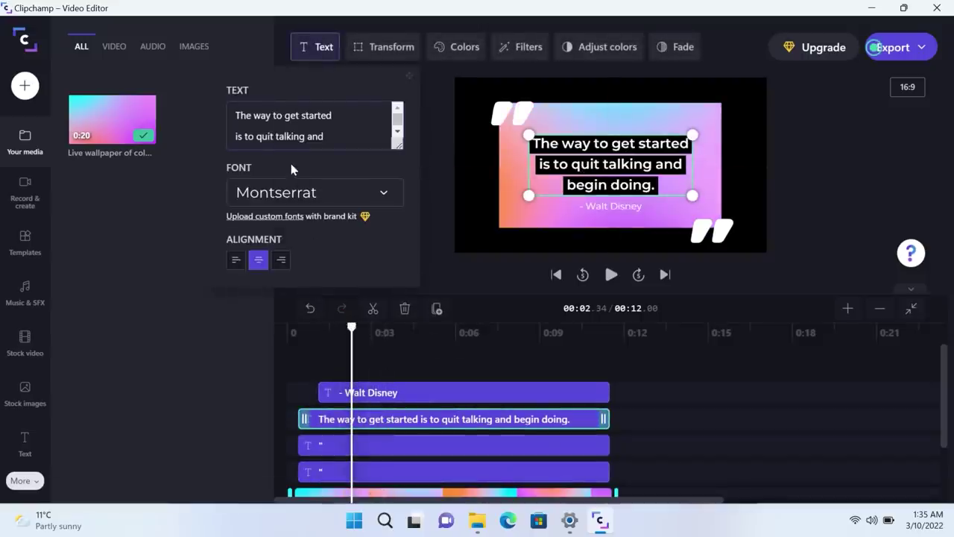
{"action": "double_click", "coordinate": [291, 115]}
{"action": "key", "text": "ctrl+a"}
{"action": "type", "text": "The "}
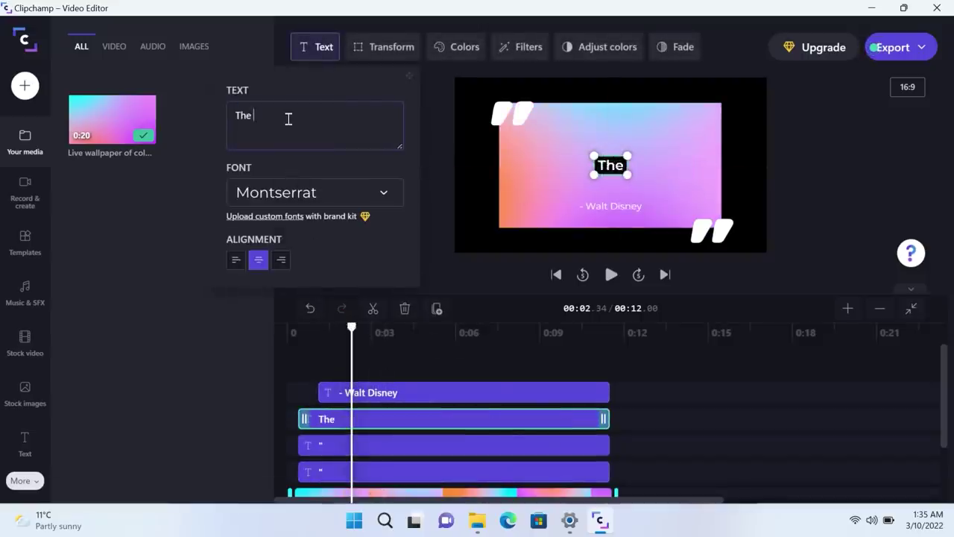
{"action": "type", "text": "way forwar"}
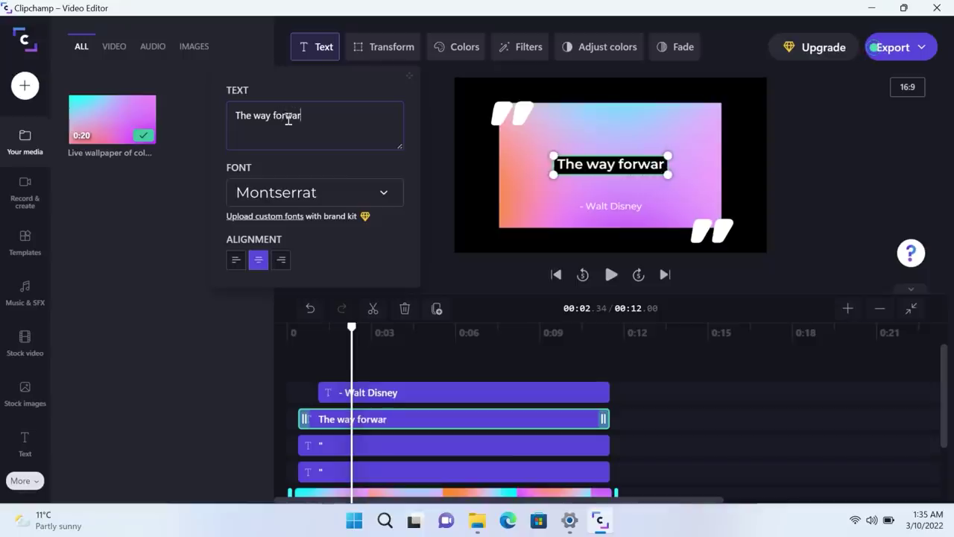
{"action": "type", "text": "d is to not look "}
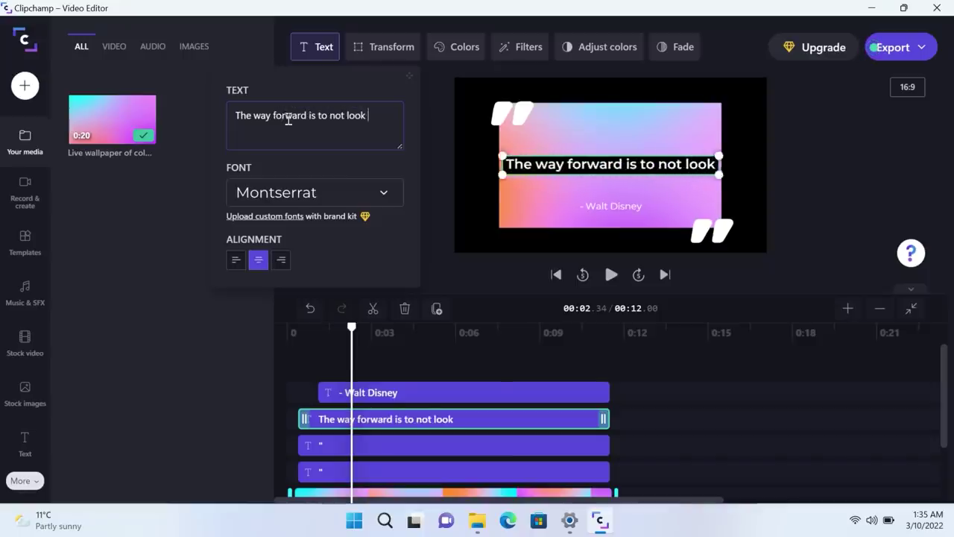
{"action": "type", "text": "back."}
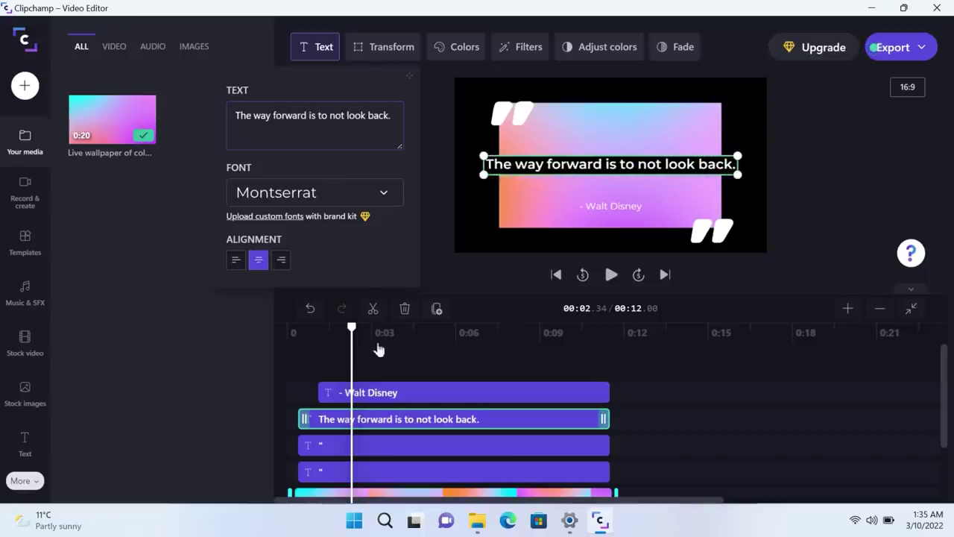
Step: Replace the Walt Disney attribution with the new author's full name, keeping the leading dash
{"action": "left_click", "coordinate": [379, 392]}
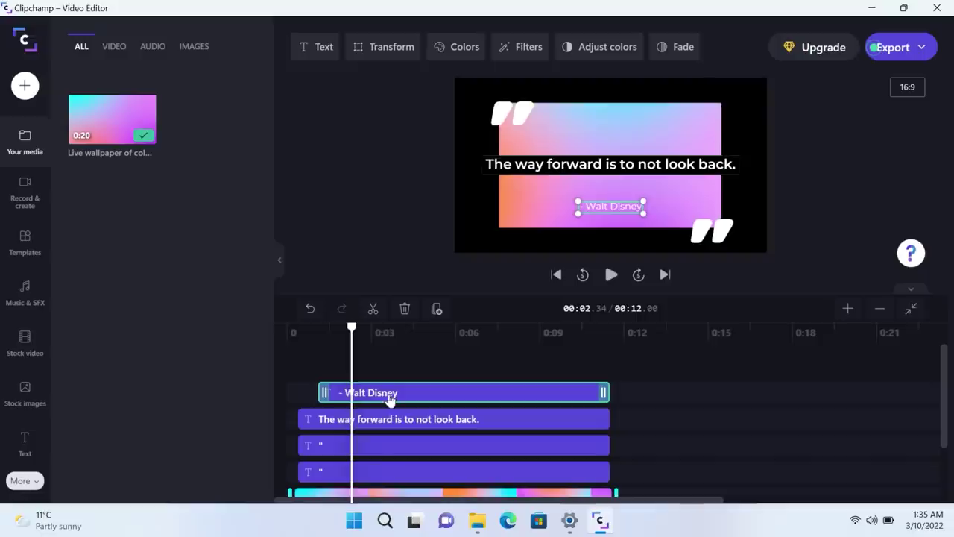
{"action": "left_click", "coordinate": [389, 396]}
{"action": "right_click", "coordinate": [407, 402]}
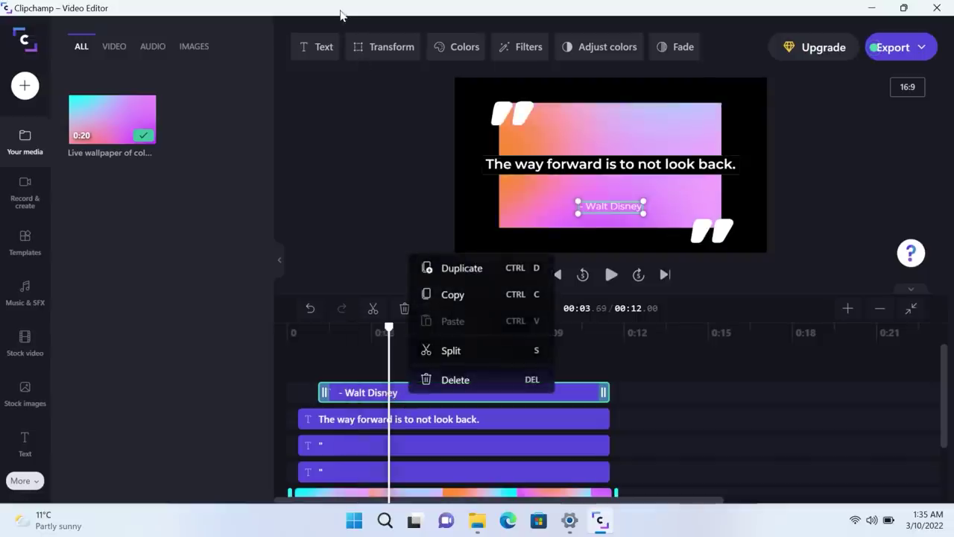
{"action": "left_click", "coordinate": [311, 47]}
{"action": "key", "text": "ctrl+shift+Left"}
{"action": "key", "text": "ctrl+shift+Left"}
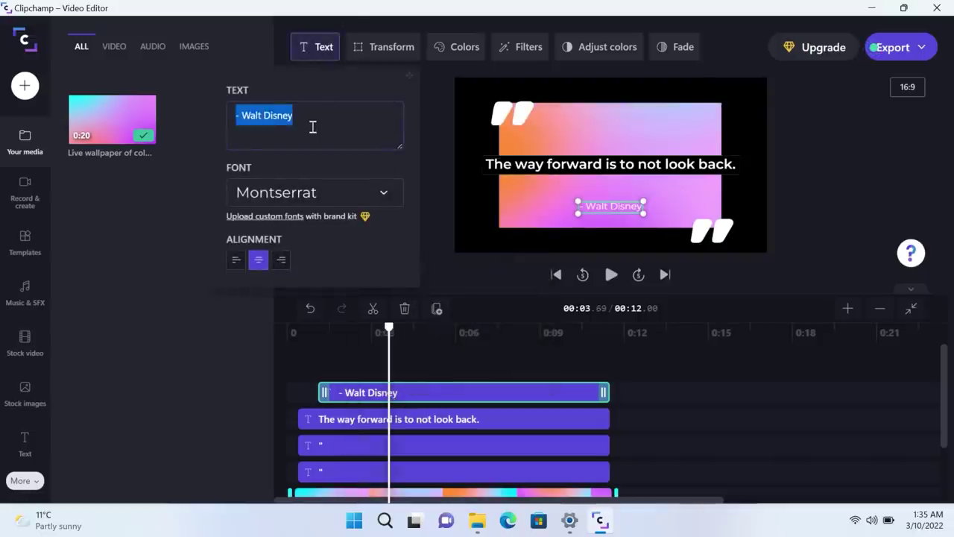
{"action": "key", "text": "BackSpace"}
{"action": "type", "text": "Zac Bowden"}
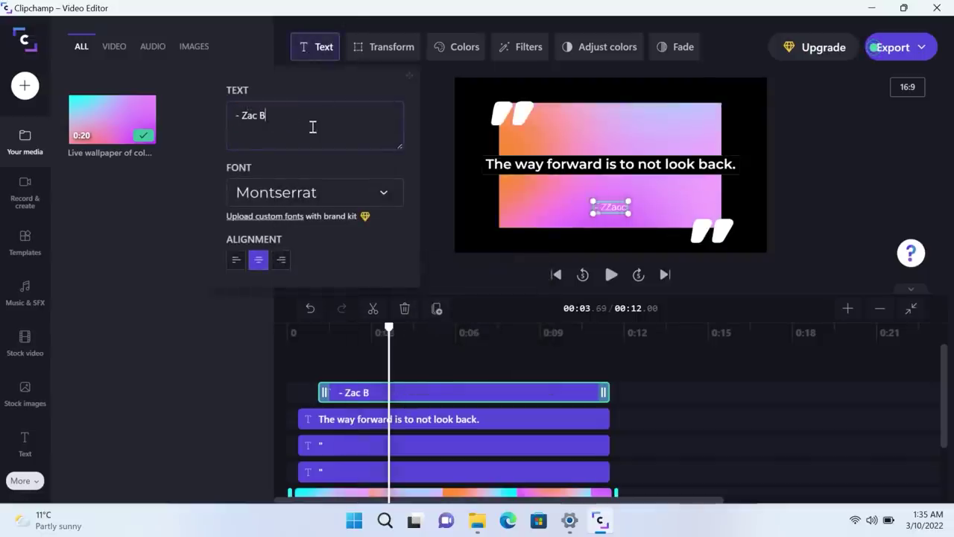
Step: Play the video from the beginning to check the edited quote and attribution, then pause it
{"action": "left_click", "coordinate": [509, 362]}
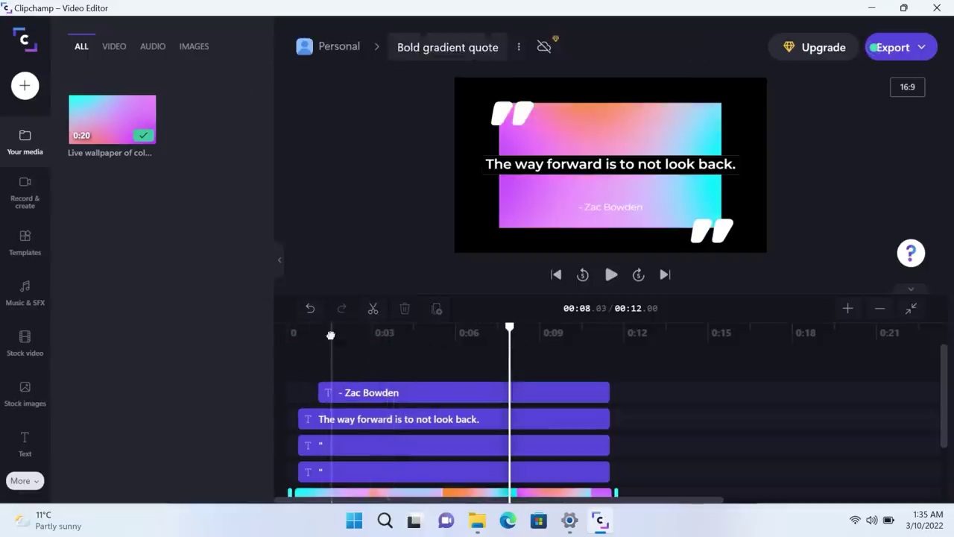
{"action": "left_click", "coordinate": [287, 332]}
{"action": "left_click", "coordinate": [612, 276]}
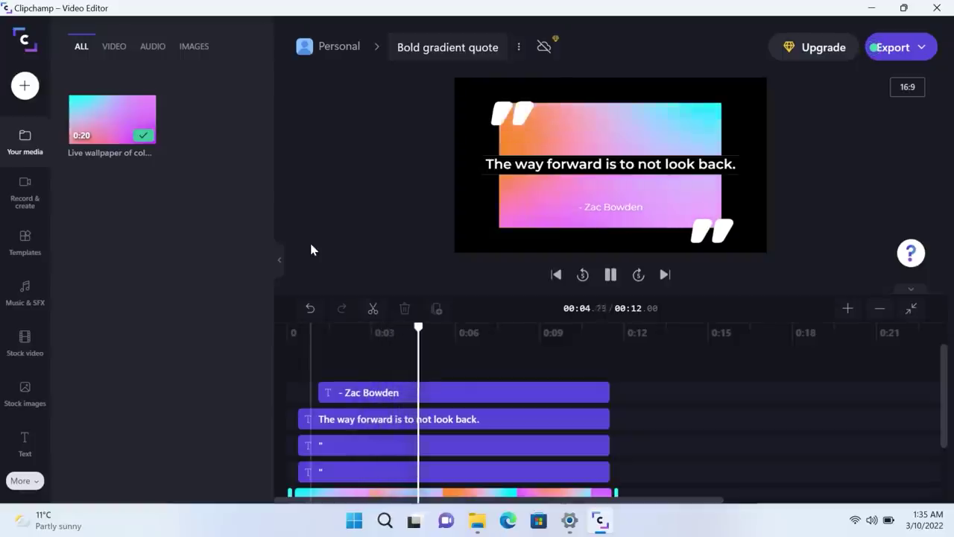
{"action": "left_click", "coordinate": [610, 274]}
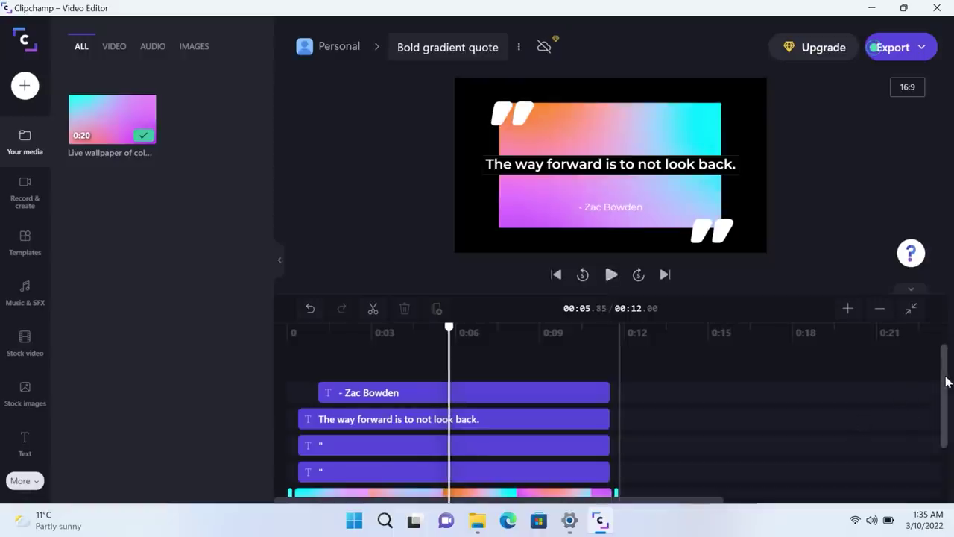
Step: Delete the gradient background clip beneath the text tracks on the timeline
{"action": "scroll", "coordinate": [946, 381], "scroll_direction": "down", "scroll_amount": 2}
{"action": "left_click", "coordinate": [484, 467]}
{"action": "right_click", "coordinate": [482, 468]}
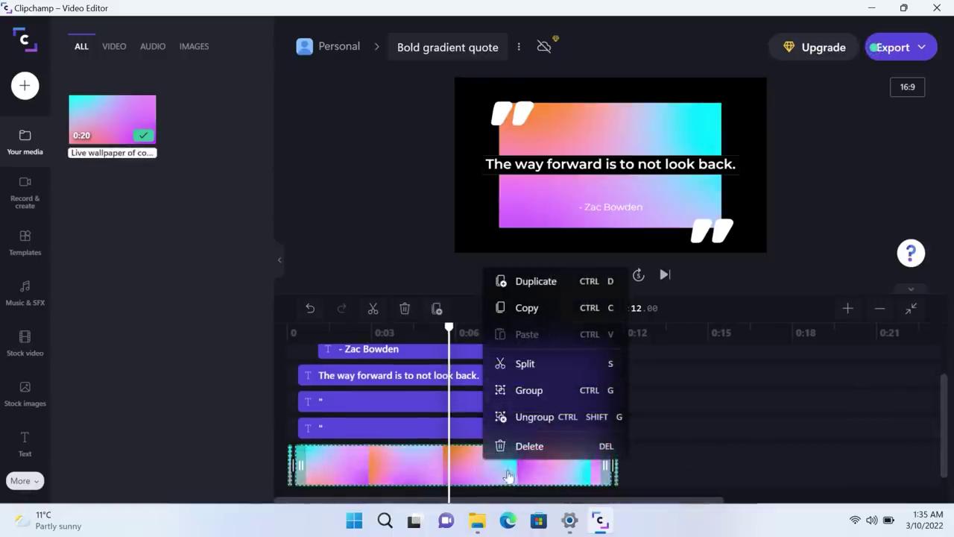
{"action": "left_click", "coordinate": [522, 451]}
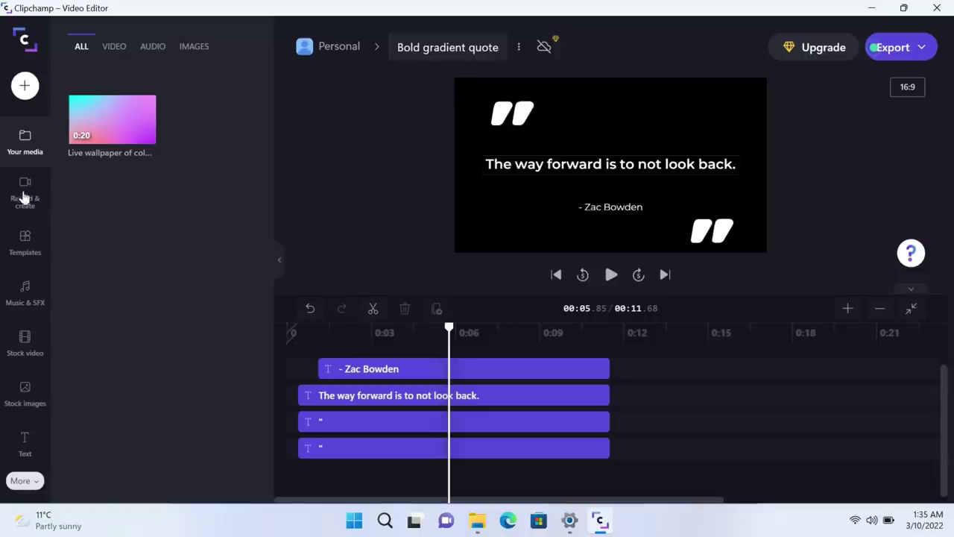
Step: Add the free "3D abstract animation with liquid surface displacement in holographic colors" stock video from Backgrounds to the timeline
{"action": "left_click", "coordinate": [37, 352]}
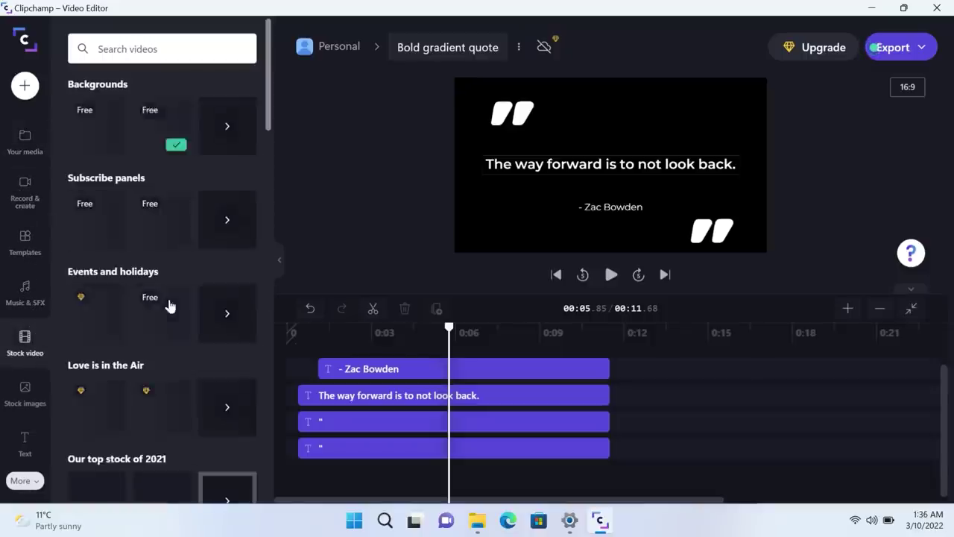
{"action": "left_click", "coordinate": [224, 129]}
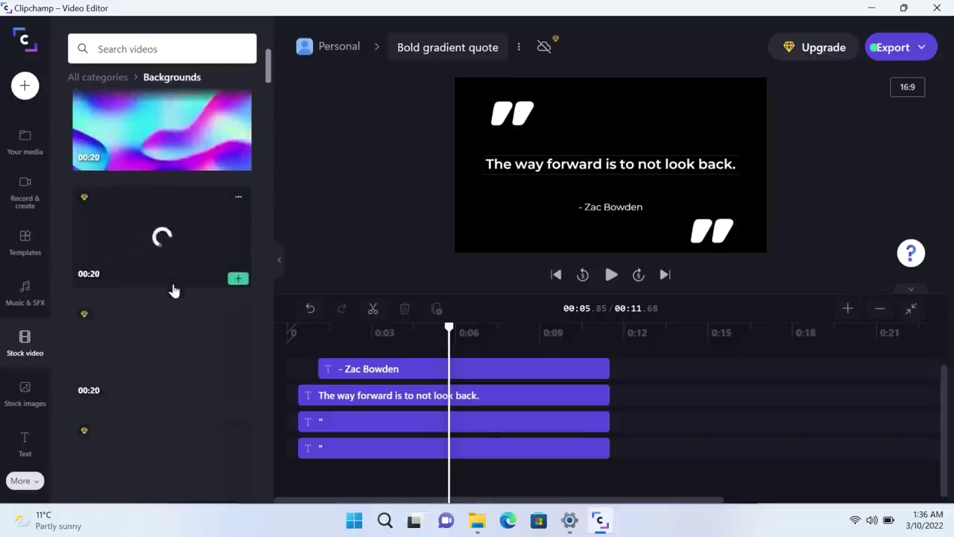
{"action": "scroll", "coordinate": [172, 287], "scroll_direction": "up", "scroll_amount": 1}
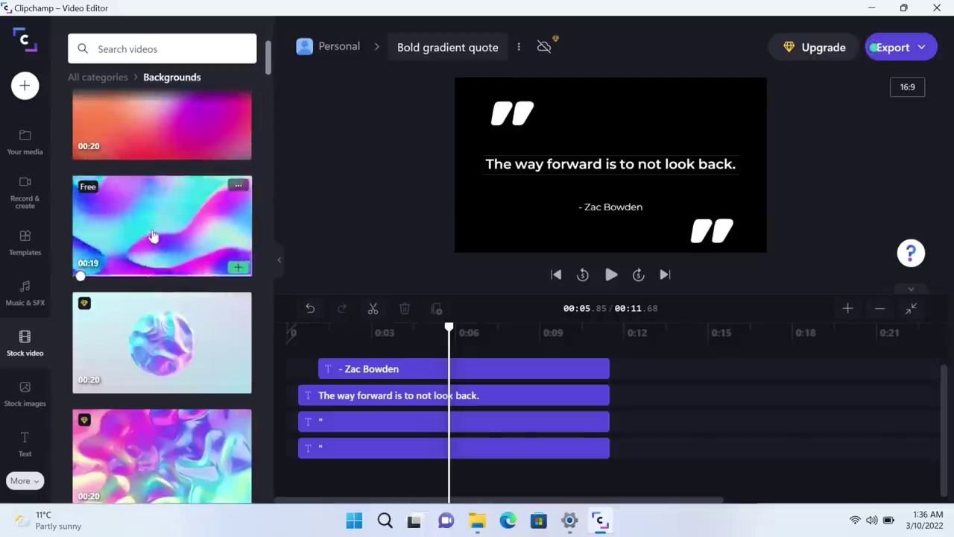
{"action": "left_click", "coordinate": [240, 185]}
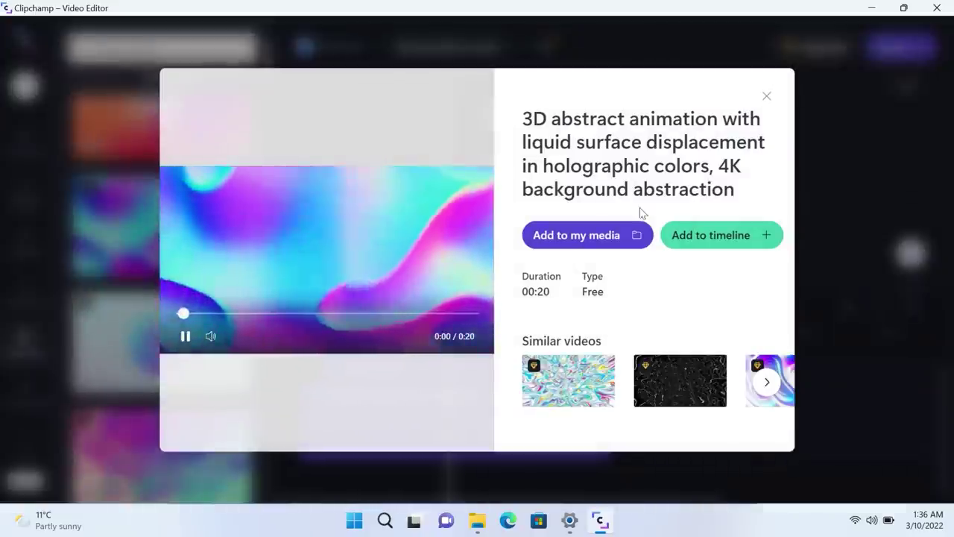
{"action": "left_click", "coordinate": [696, 239]}
{"action": "left_click", "coordinate": [765, 97]}
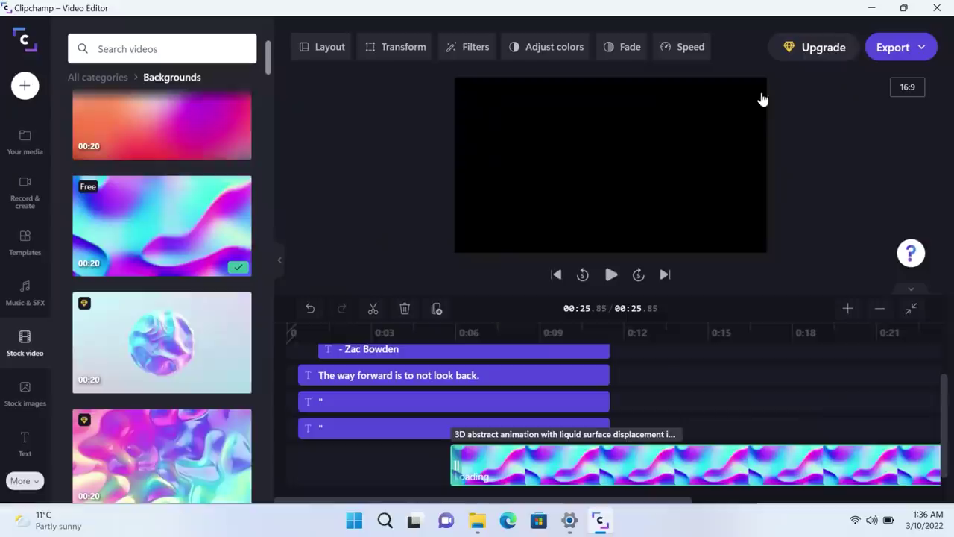
Step: Move the new background clip to the start of the timeline and preview it behind the quote
{"action": "left_click_drag", "start_coordinate": [586, 456], "coordinate": [421, 459]}
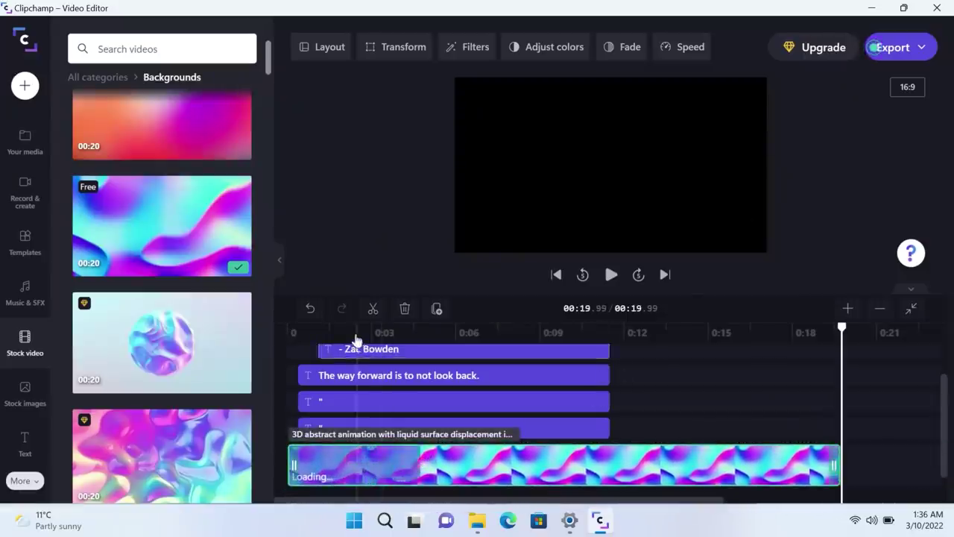
{"action": "left_click_drag", "start_coordinate": [354, 334], "coordinate": [292, 332]}
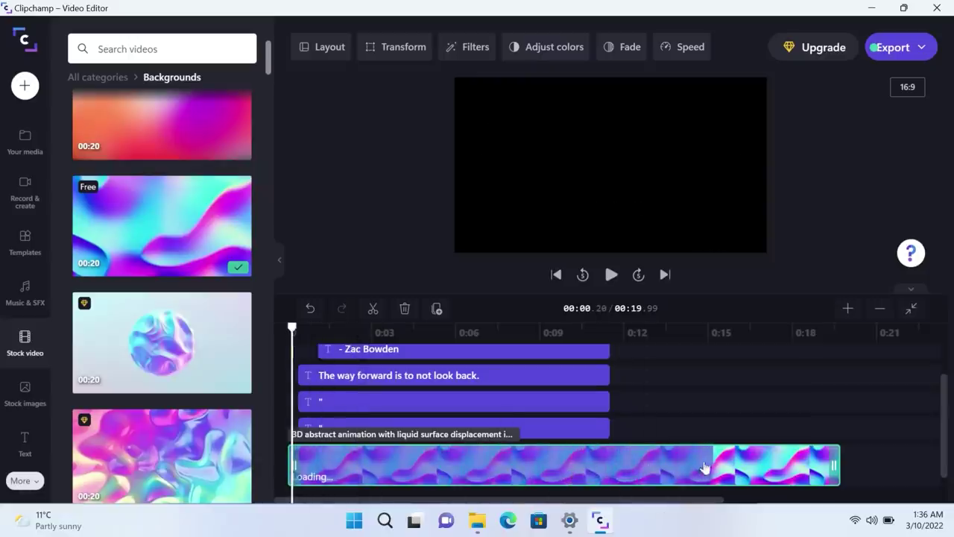
{"action": "left_click", "coordinate": [612, 282]}
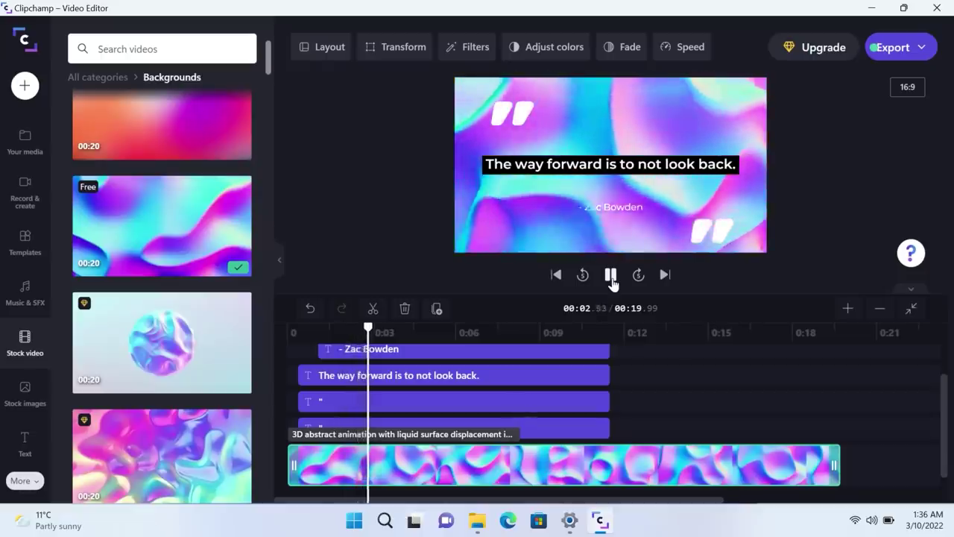
{"action": "left_click", "coordinate": [611, 276]}
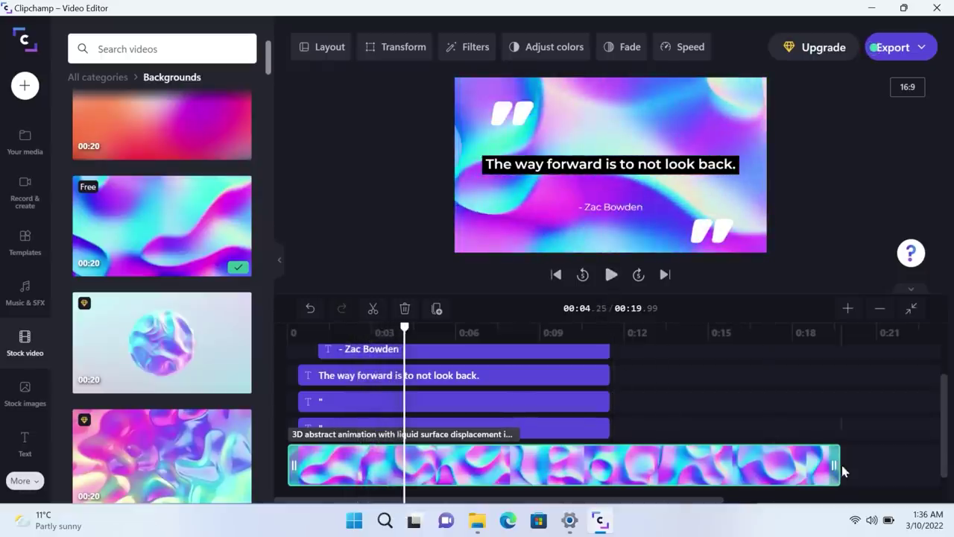
Step: Trim the background clip's end to match the text tracks at 11.68 s and split it at the 4.25 s playhead
{"action": "left_click_drag", "start_coordinate": [836, 465], "coordinate": [610, 465]}
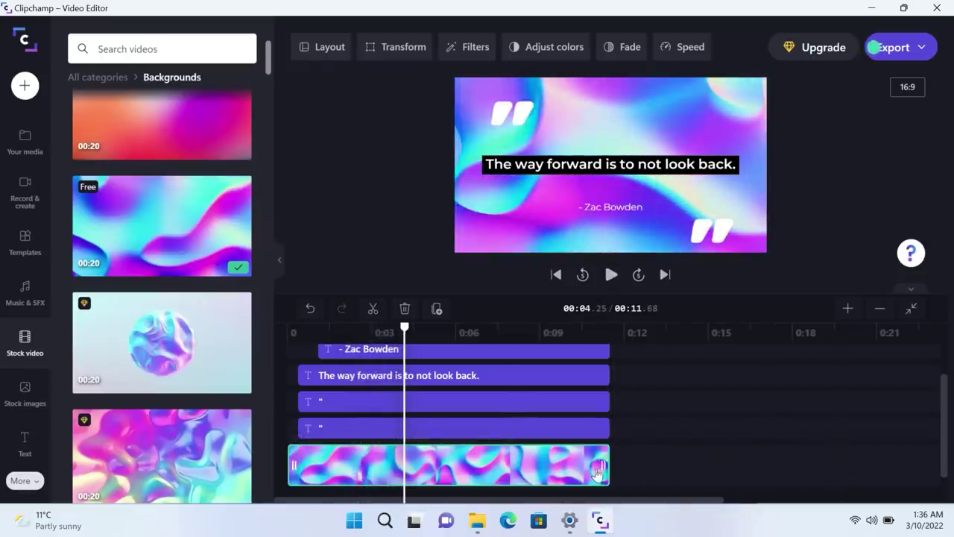
{"action": "right_click", "coordinate": [481, 476]}
{"action": "left_click", "coordinate": [520, 423]}
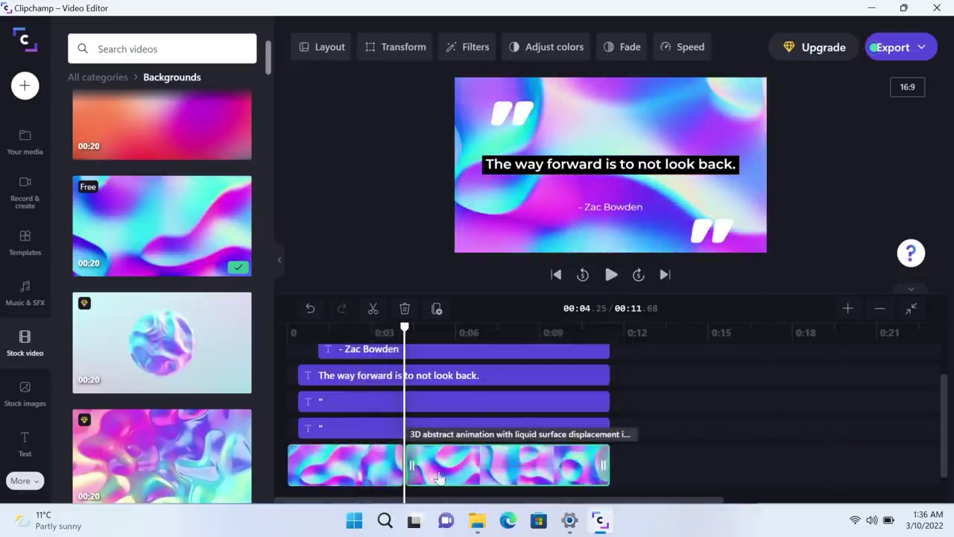
Step: Apply the "Black & white 2" filter to the second part of the split background clip
{"action": "left_click", "coordinate": [471, 52]}
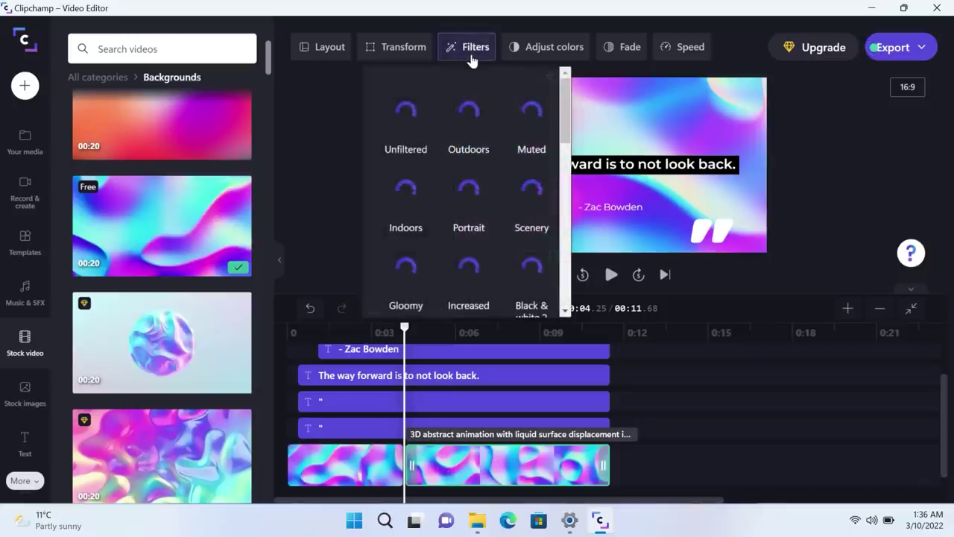
{"action": "scroll", "coordinate": [510, 171], "scroll_direction": "down", "scroll_amount": 2}
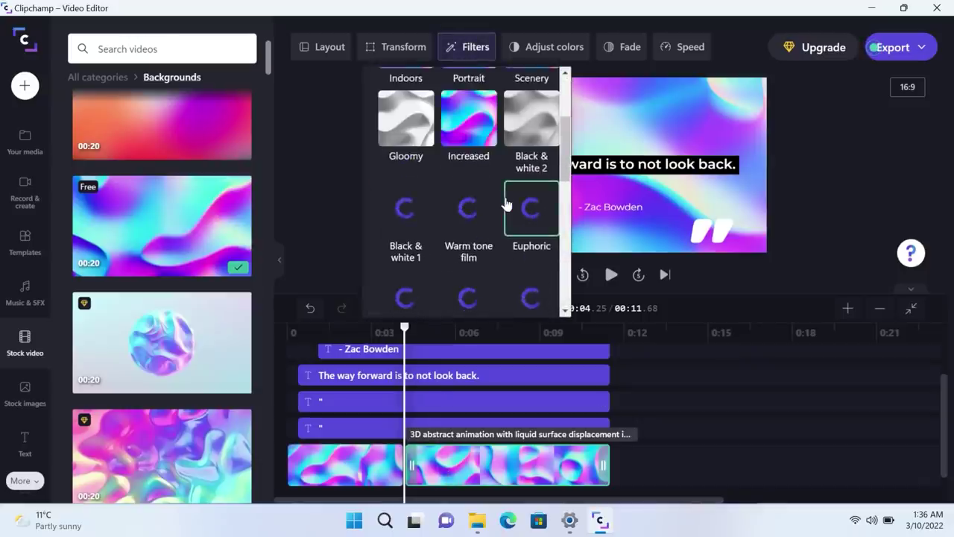
{"action": "left_click", "coordinate": [518, 137]}
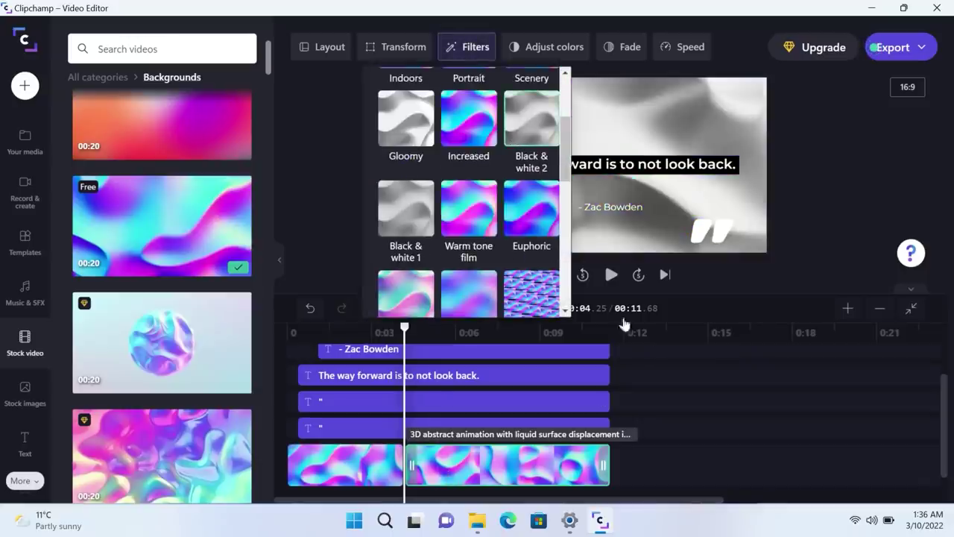
{"action": "left_click", "coordinate": [722, 404]}
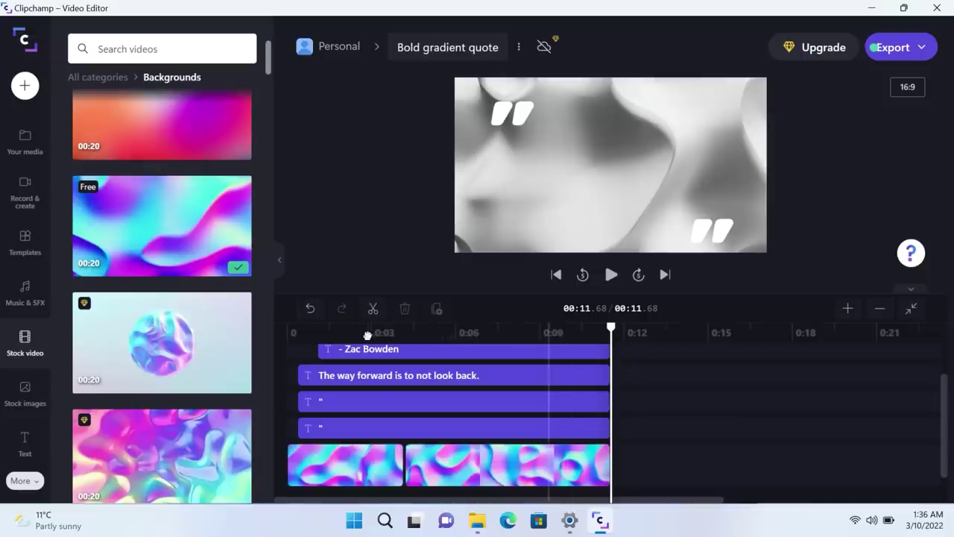
Step: Play the video across the split to check the change from colour to black and white
{"action": "left_click", "coordinate": [363, 334]}
{"action": "left_click", "coordinate": [611, 274]}
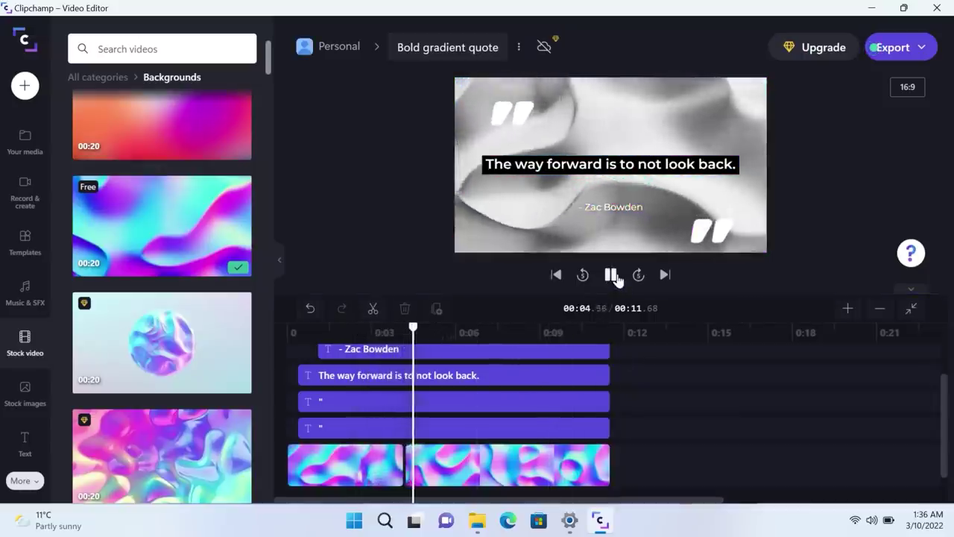
{"action": "left_click", "coordinate": [611, 275]}
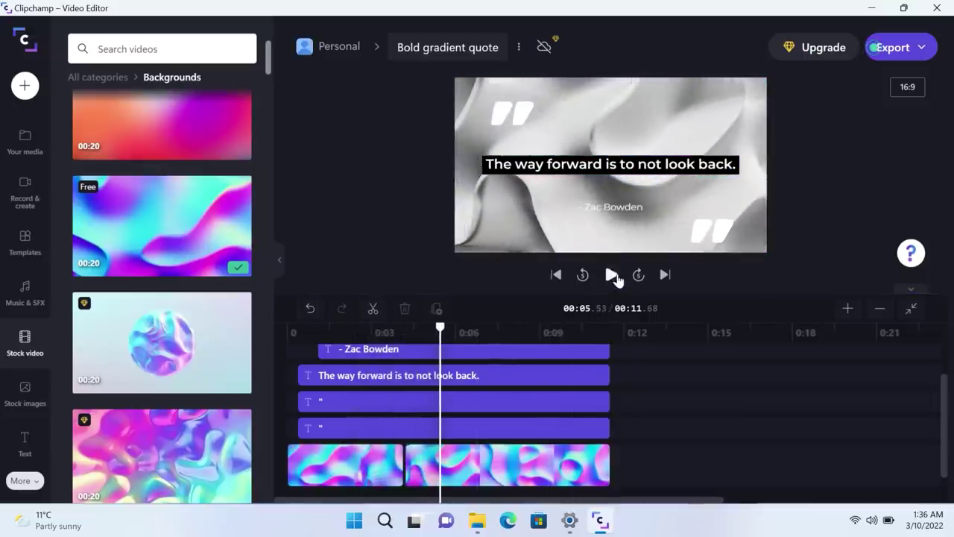
Step: Add a fade-in and a fade-out to the black-and-white second part of the background clip
{"action": "left_click", "coordinate": [500, 475]}
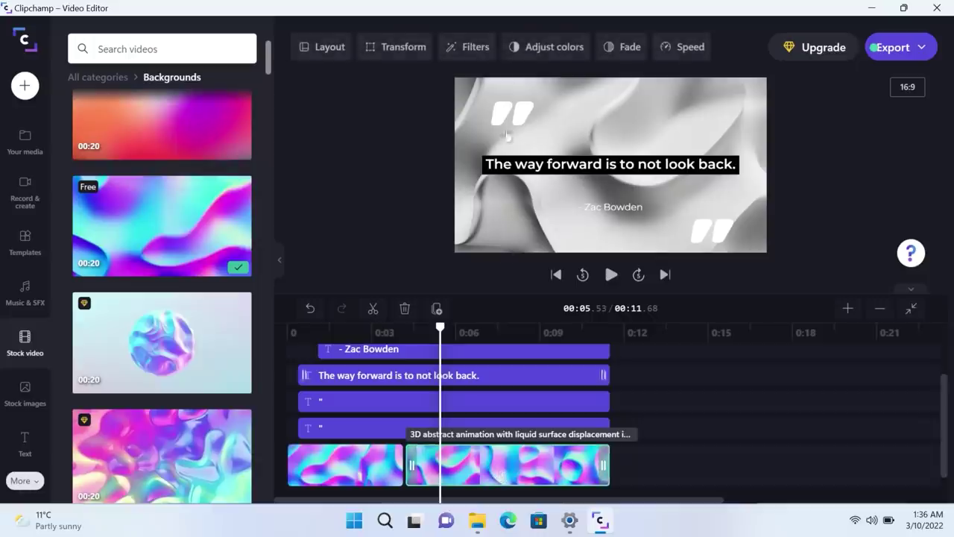
{"action": "left_click", "coordinate": [624, 49]}
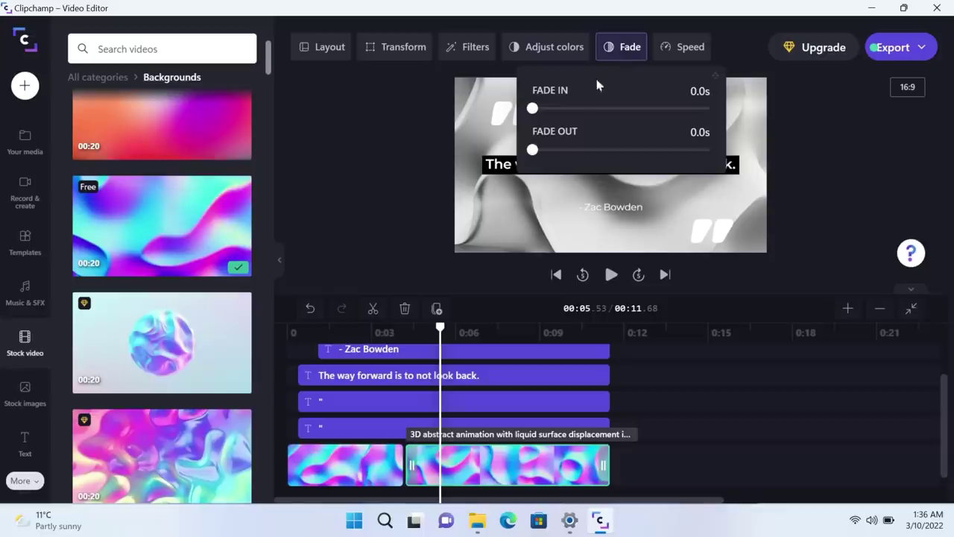
{"action": "left_click_drag", "start_coordinate": [532, 108], "coordinate": [603, 108]}
{"action": "left_click_drag", "start_coordinate": [624, 155], "coordinate": [640, 149]}
Step: Play the video from just before the split to check the fade into the black-and-white clip
{"action": "left_click_drag", "start_coordinate": [420, 334], "coordinate": [384, 331]}
{"action": "left_click", "coordinate": [612, 284]}
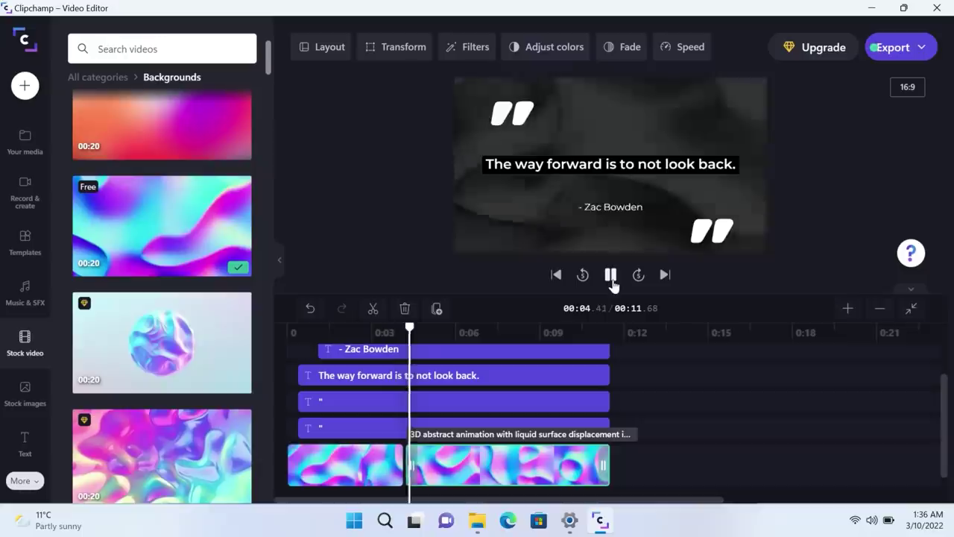
{"action": "left_click", "coordinate": [612, 284]}
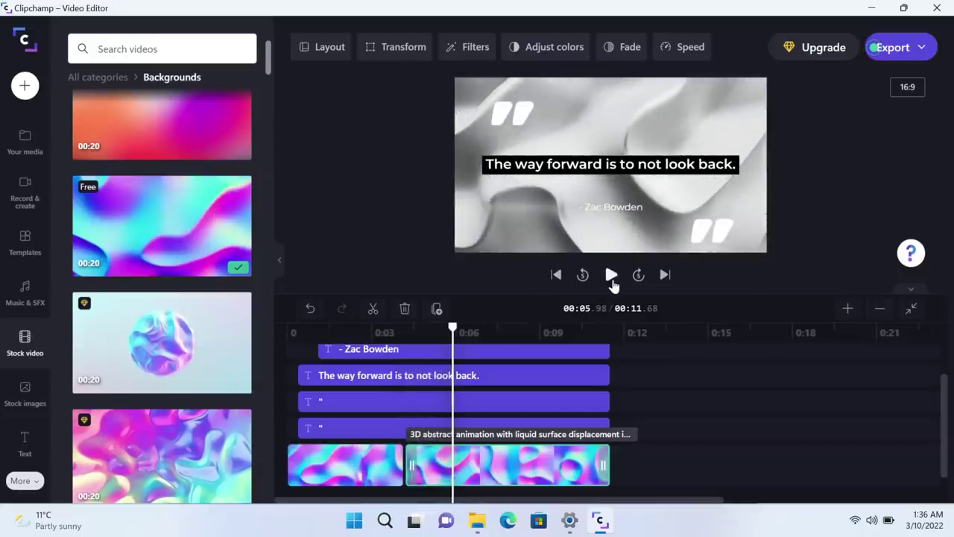
Step: View the upgrade plans without connecting a previous account, compare the yearly and monthly billing options, and return to the editor
{"action": "left_click", "coordinate": [820, 45]}
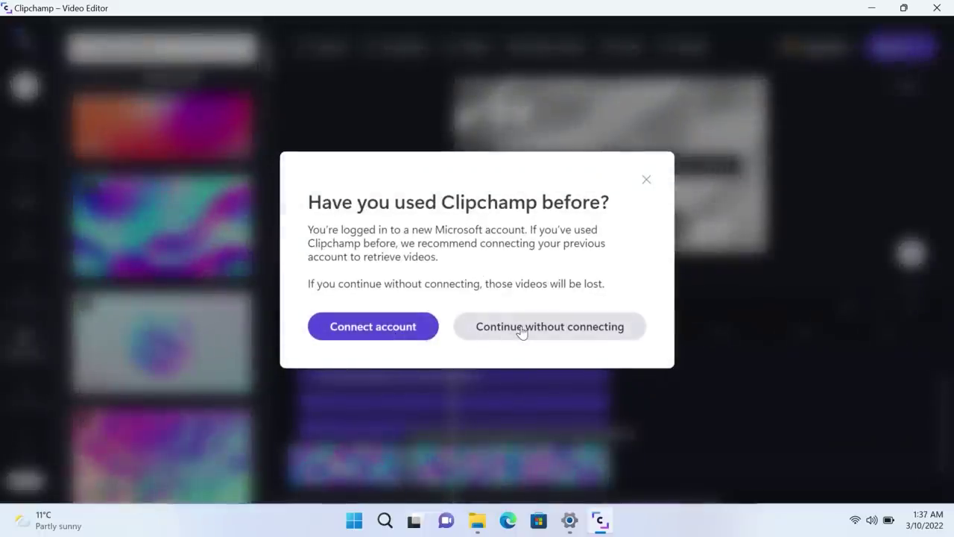
{"action": "left_click", "coordinate": [522, 328]}
{"action": "left_click", "coordinate": [825, 47]}
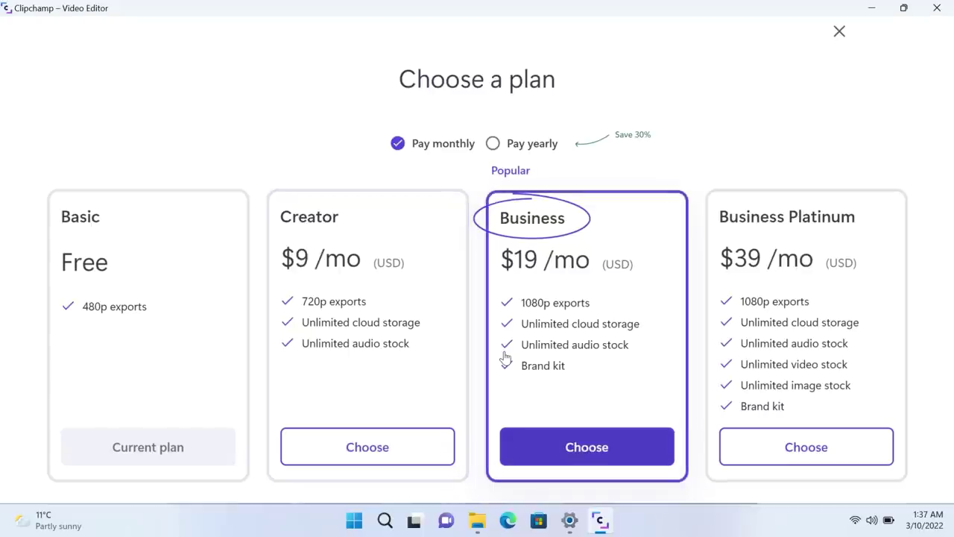
{"action": "left_click", "coordinate": [516, 146]}
{"action": "left_click", "coordinate": [420, 150]}
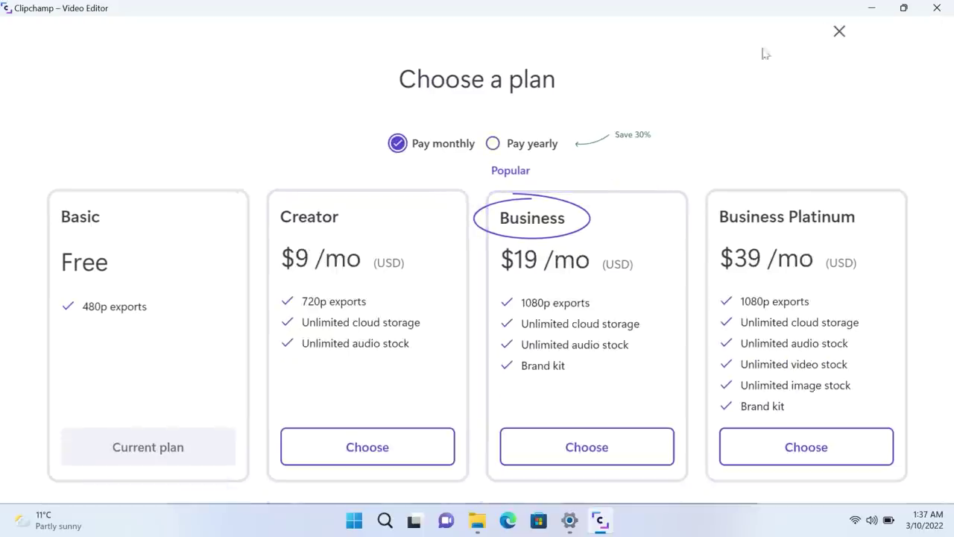
{"action": "left_click", "coordinate": [830, 33]}
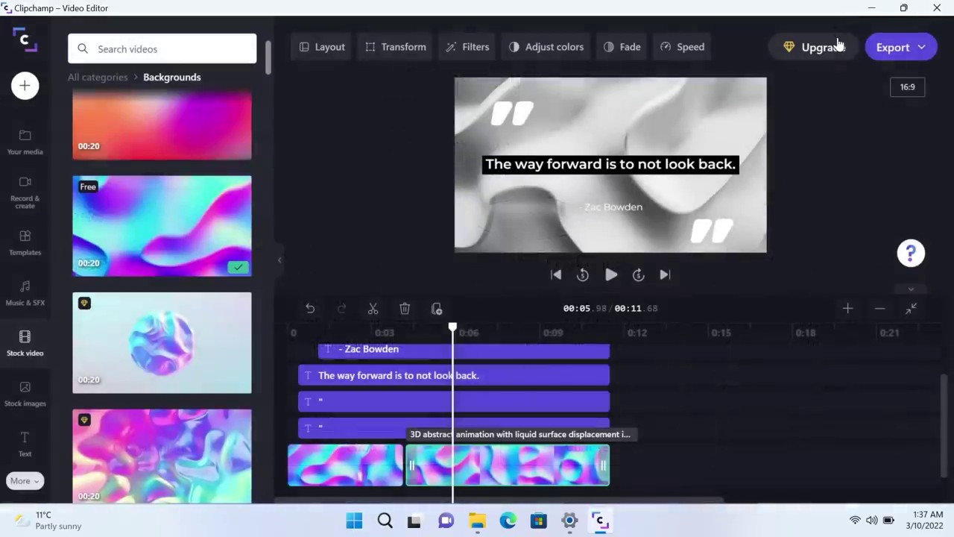
Step: Return the stock video library to all categories, restore the editor to a smaller window and close it
{"action": "left_click", "coordinate": [111, 77]}
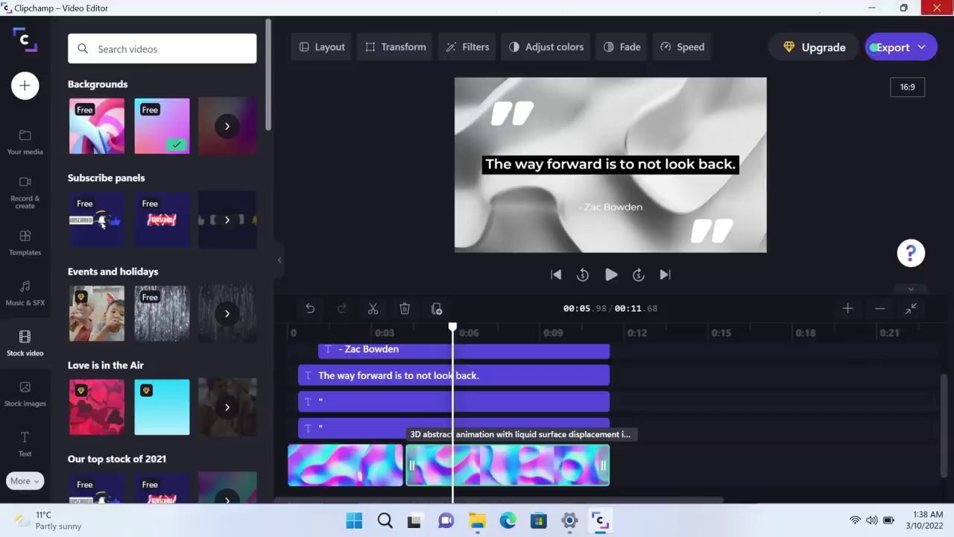
{"action": "left_click", "coordinate": [903, 8]}
{"action": "left_click_drag", "start_coordinate": [595, 43], "coordinate": [721, 50]}
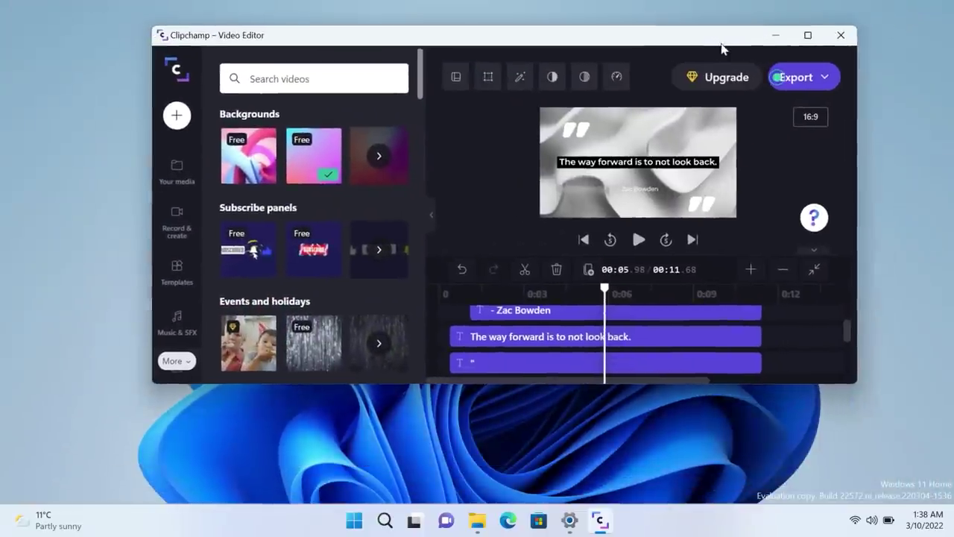
{"action": "left_click", "coordinate": [829, 31]}
Step: Browse the full alphabetical list of installed Windows apps and return to the desktop
{"action": "key", "text": "super"}
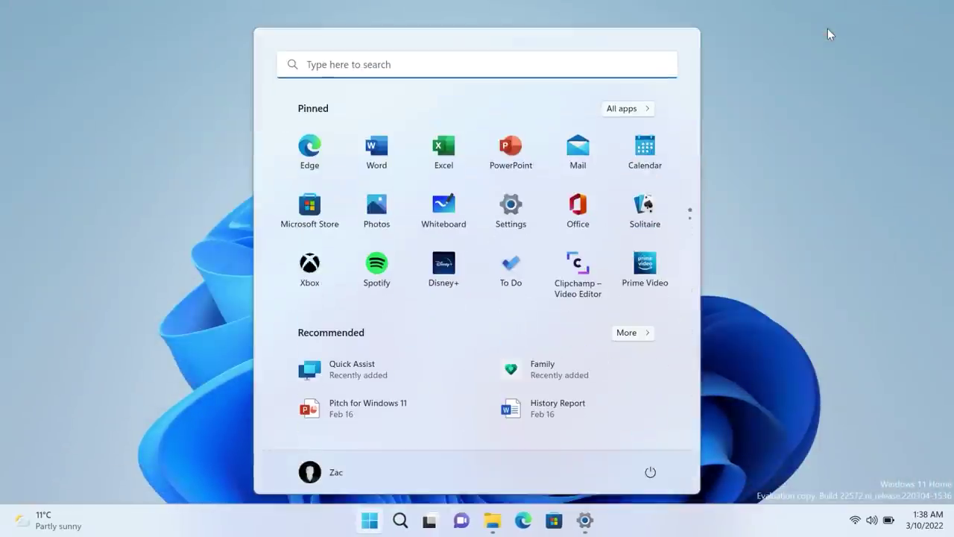
{"action": "left_click", "coordinate": [636, 112]}
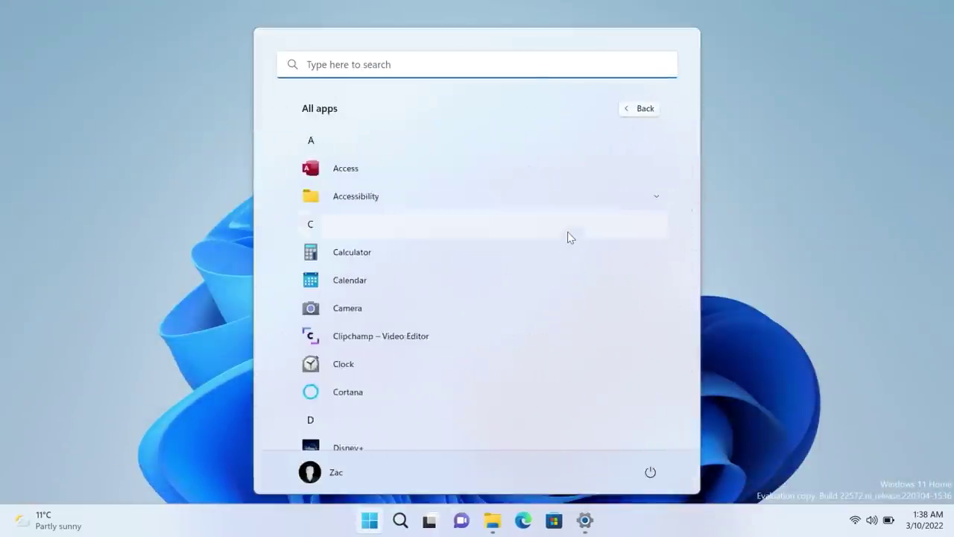
{"action": "scroll", "coordinate": [568, 236], "scroll_direction": "down", "scroll_amount": 5}
{"action": "left_click", "coordinate": [548, 498]}
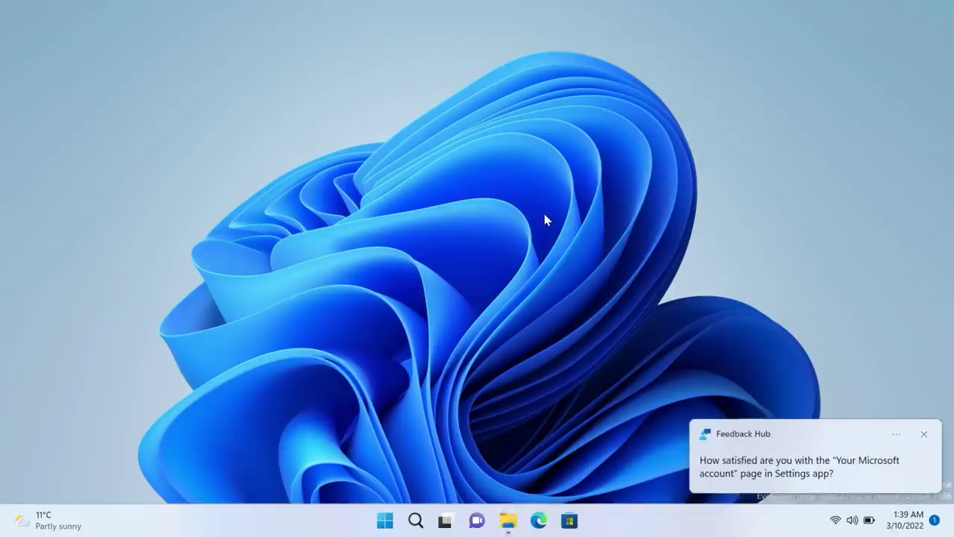